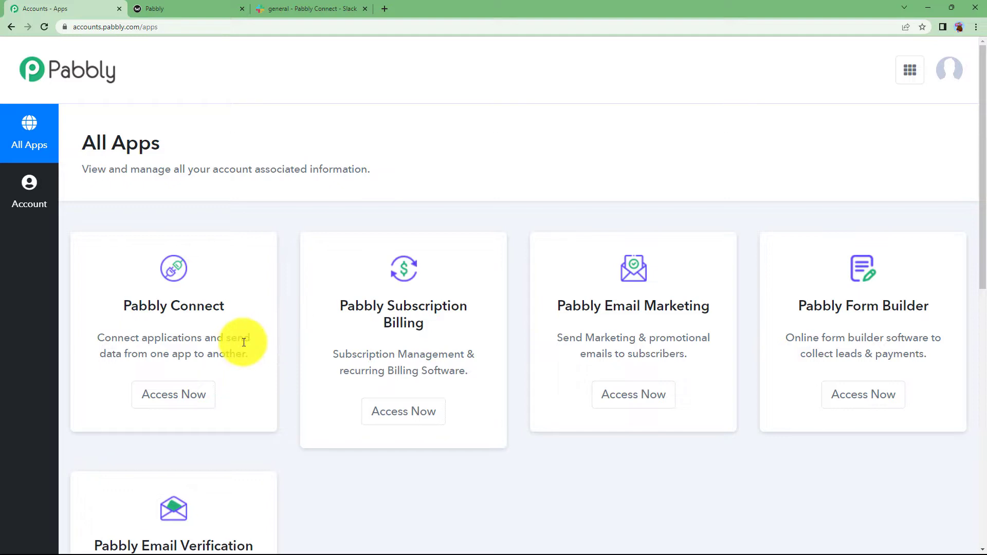
Open Pabbly Connect from the list of all apps to reach its dashboard
scroll(244, 341, "down", 3)
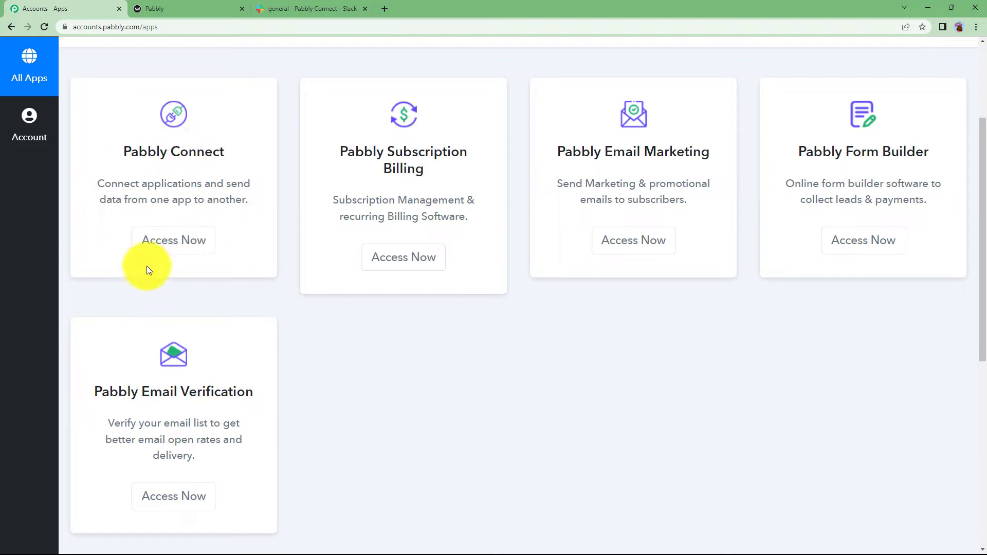
left_click(199, 247)
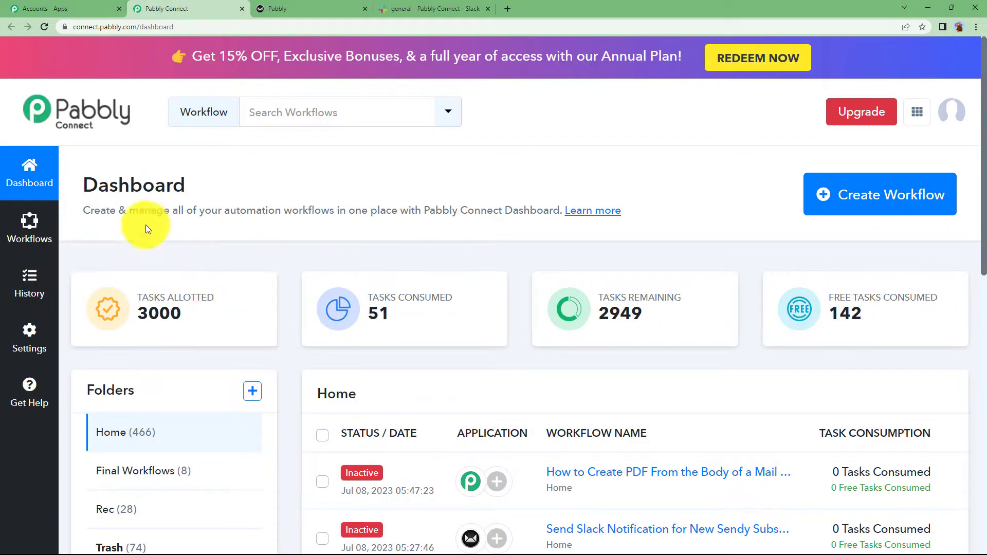
left_click_drag(77, 190, 313, 198)
left_click(317, 193)
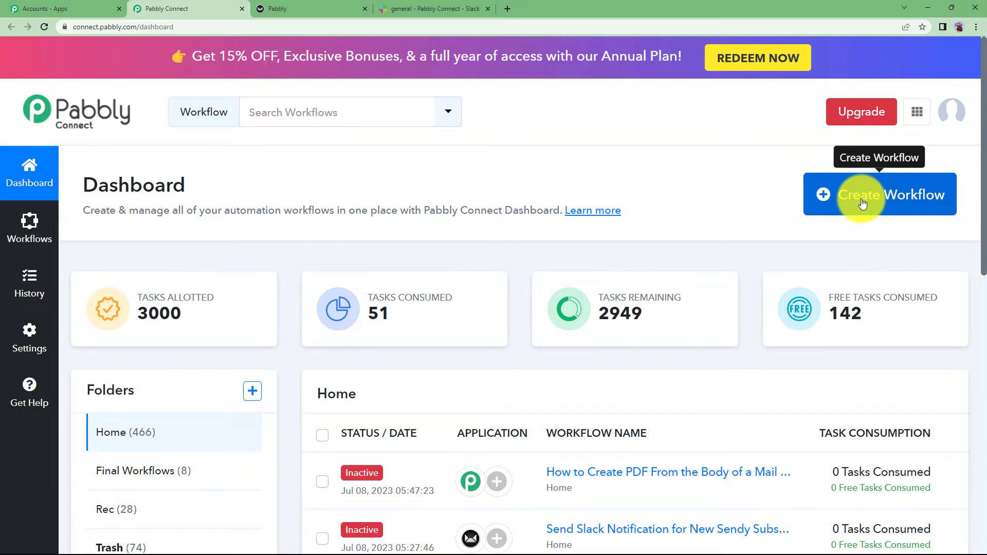
Create a workflow named "Send Slack Notification for New Subscribers on Sendy"
left_click(882, 197)
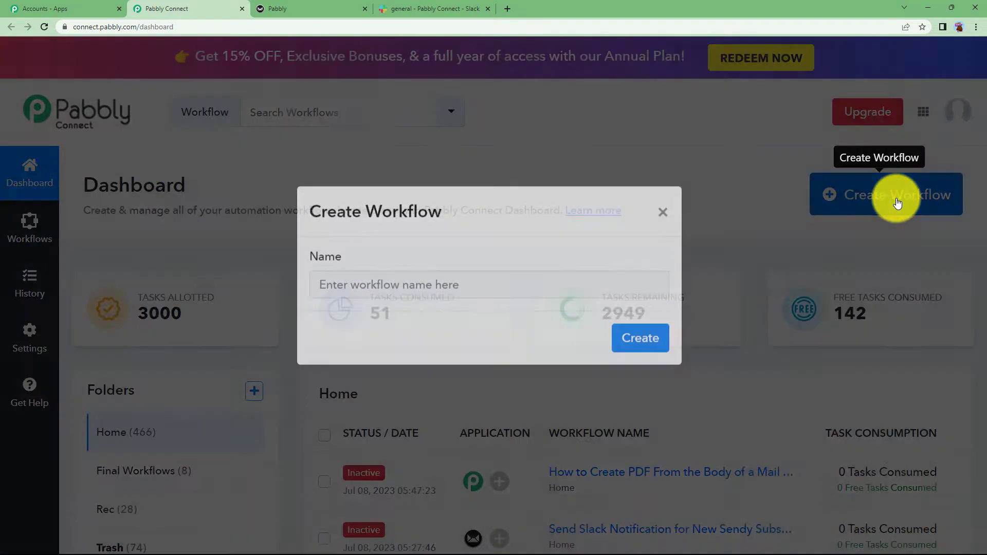
left_click(550, 297)
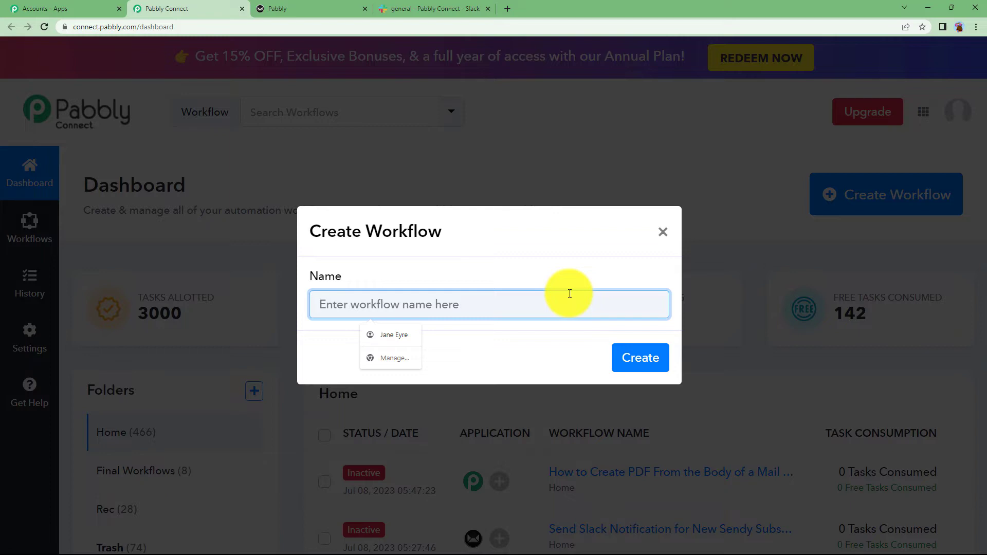
type("Send Slack Notificatio")
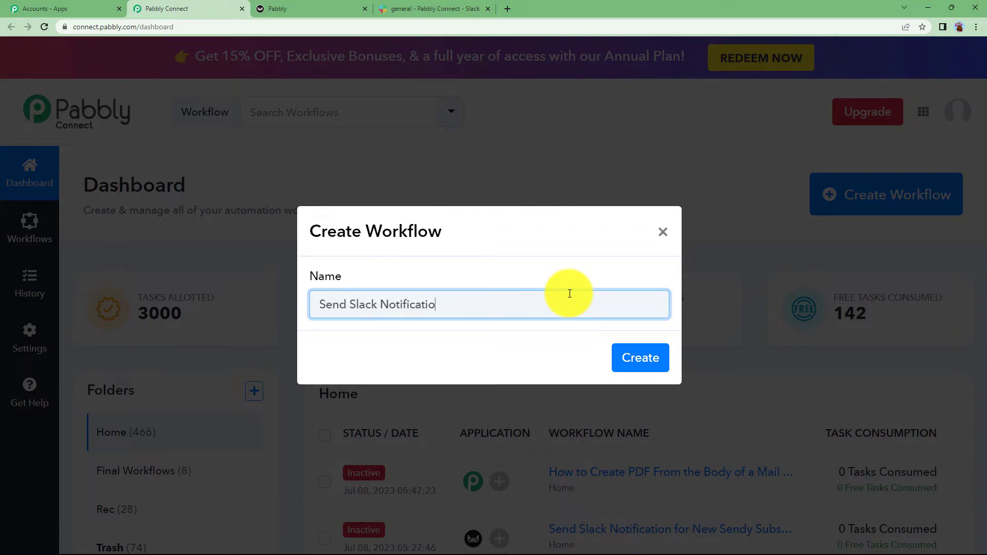
type("n for New Subscribers on S")
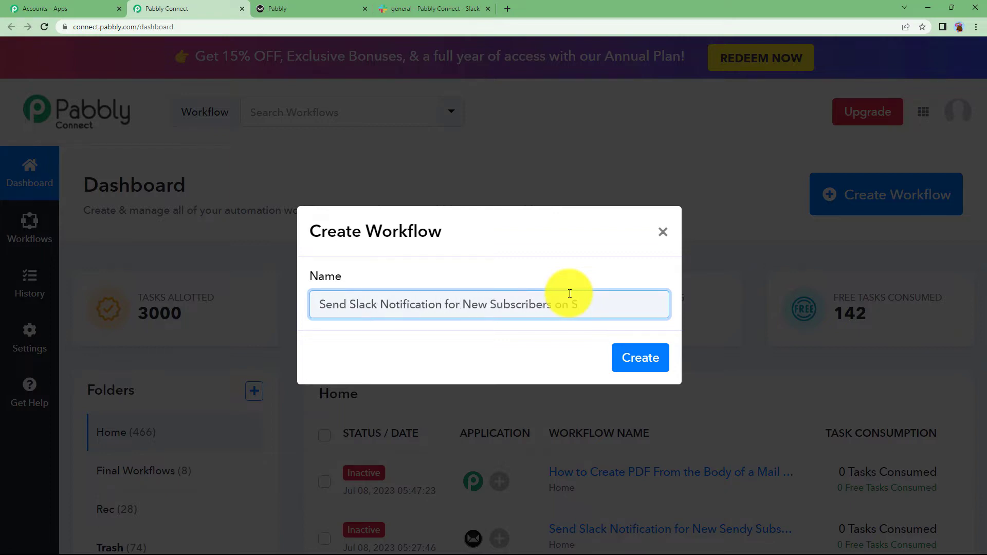
type("endy")
left_click(628, 358)
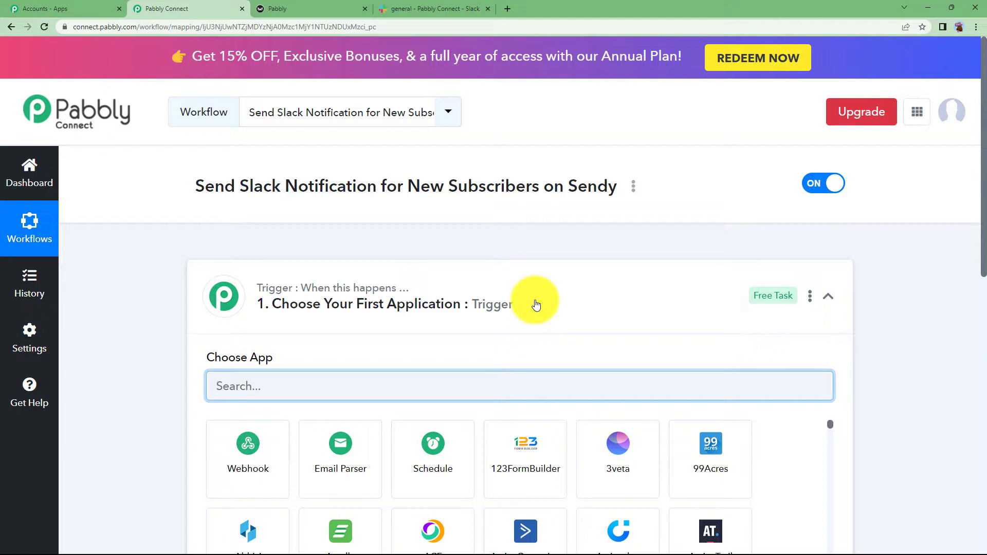
Collapse the trigger section, look over the open Sendy and Slack pages, and return to the workflow in Pabbly Connect
left_click(536, 305)
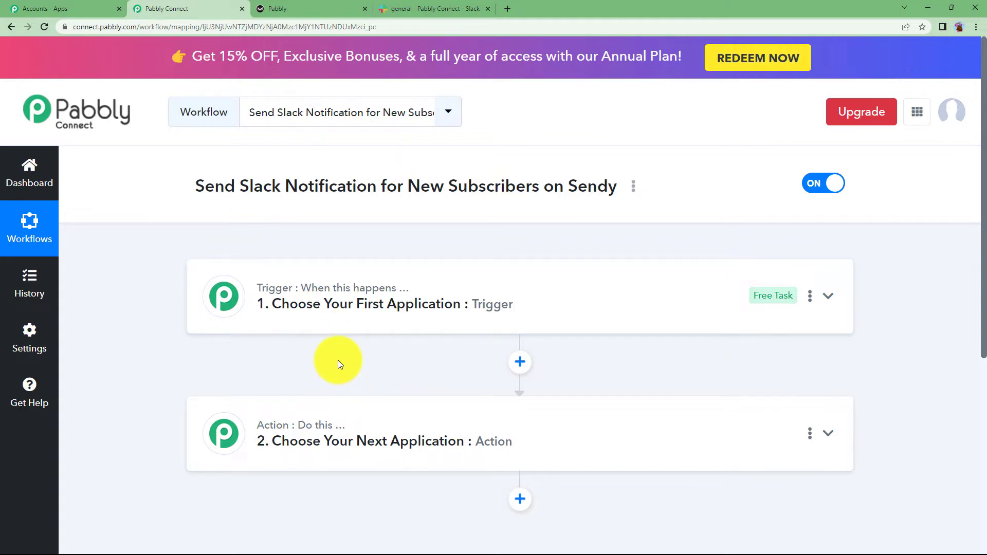
left_click(272, 8)
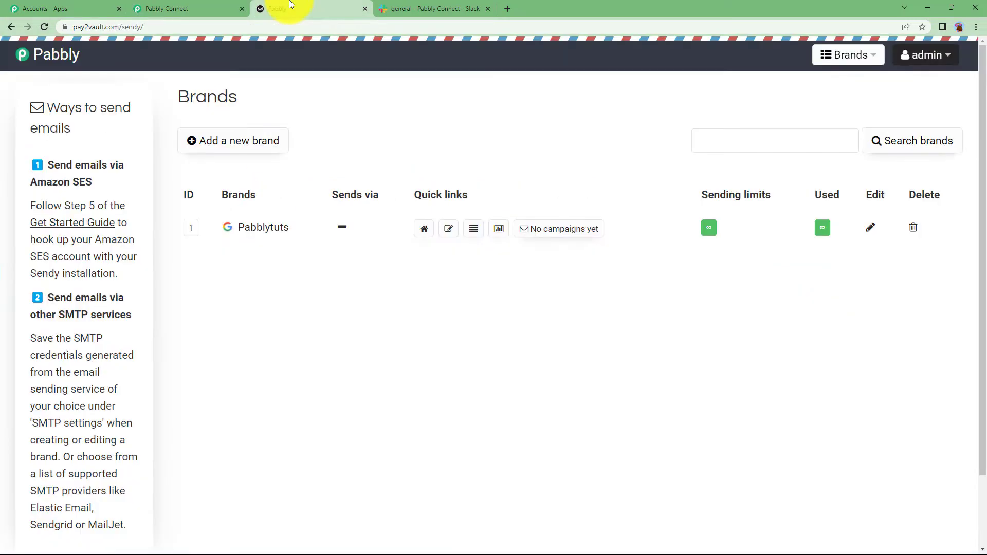
left_click(421, 6)
left_click(324, 5)
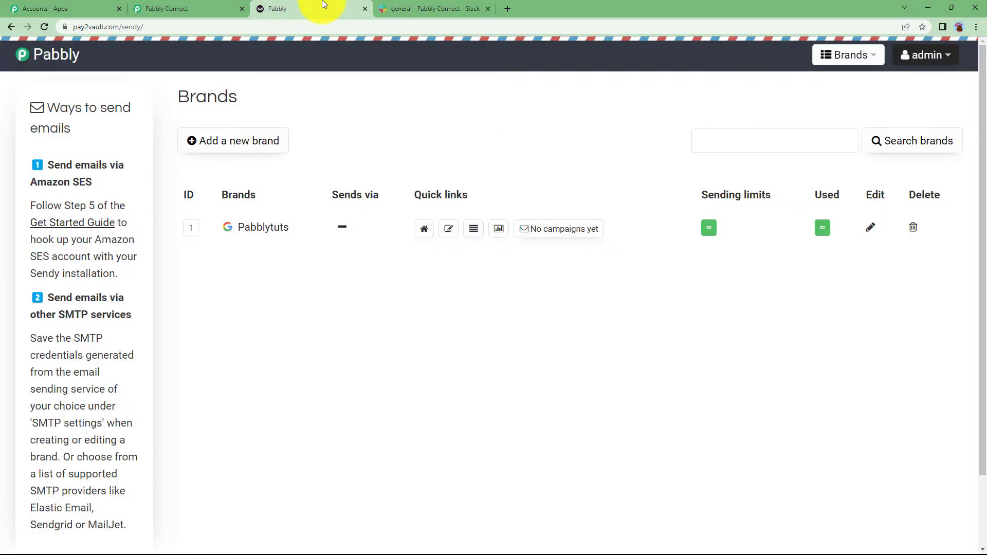
left_click(443, 8)
left_click(174, 5)
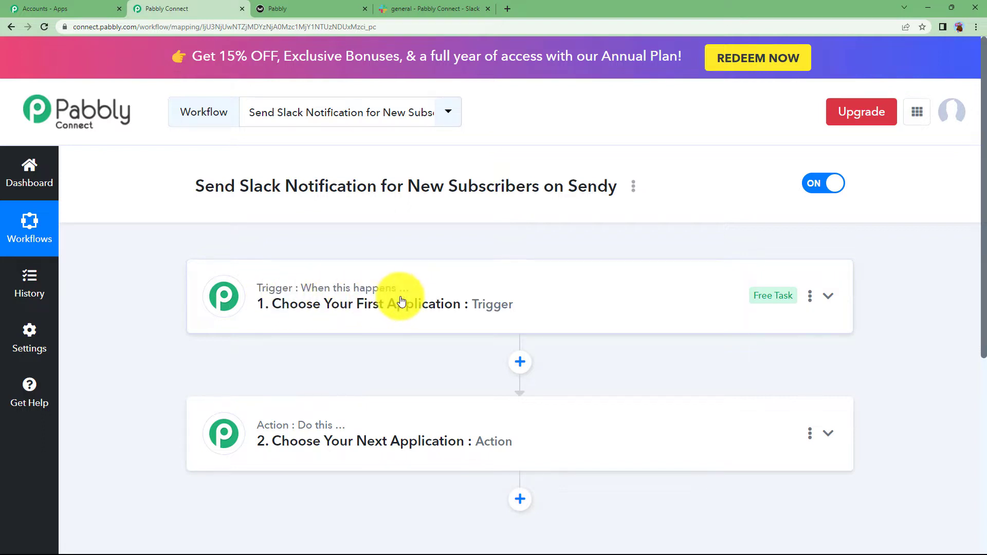
mouse_move(278, 431)
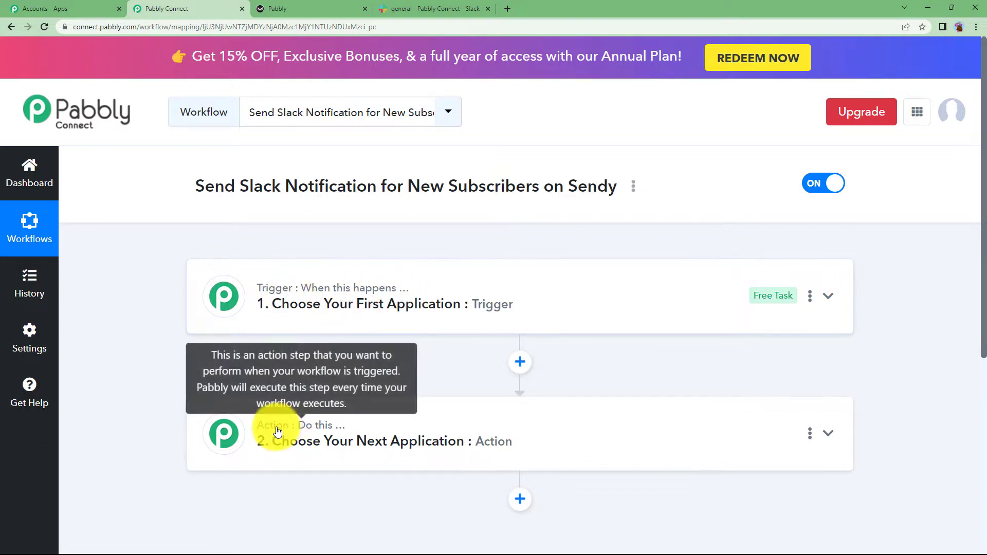
left_click(293, 303)
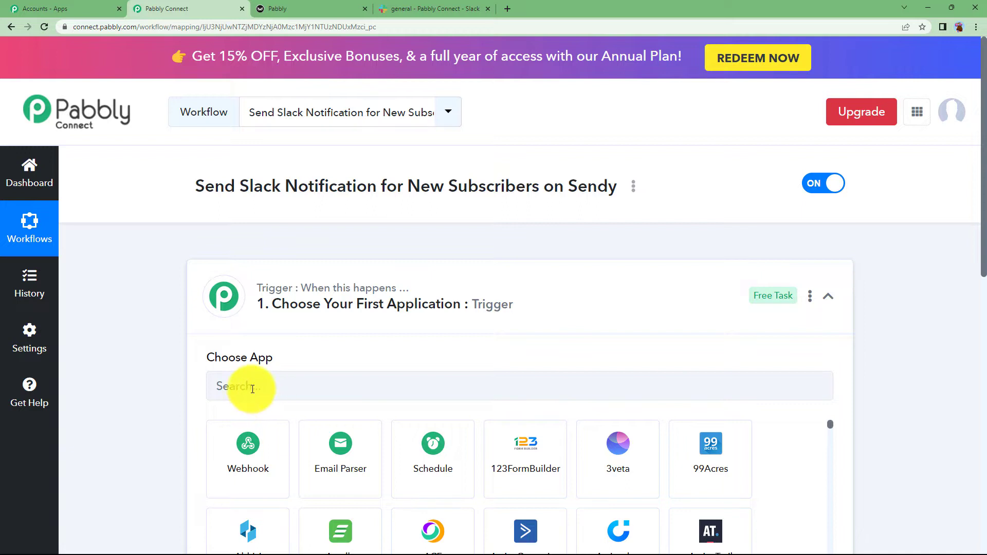
left_click(252, 389)
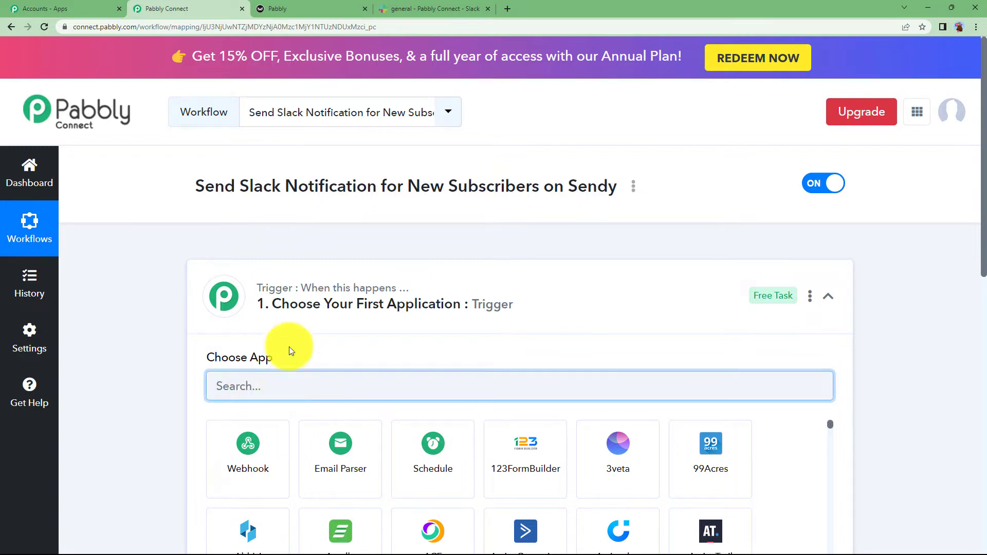
left_click(288, 309)
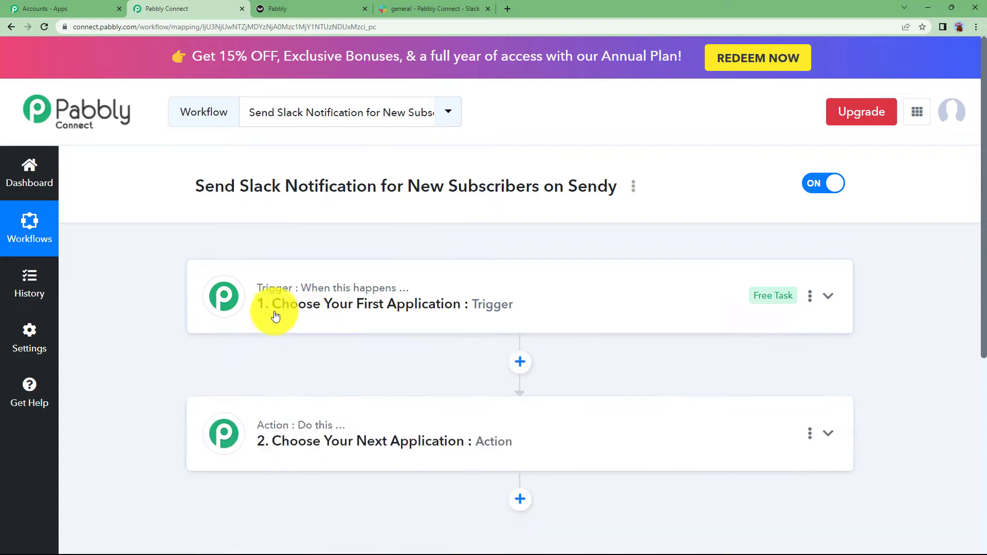
Set the workflow's trigger to the Sendy app with the New Subscriber event, and collapse the trigger section
left_click(285, 430)
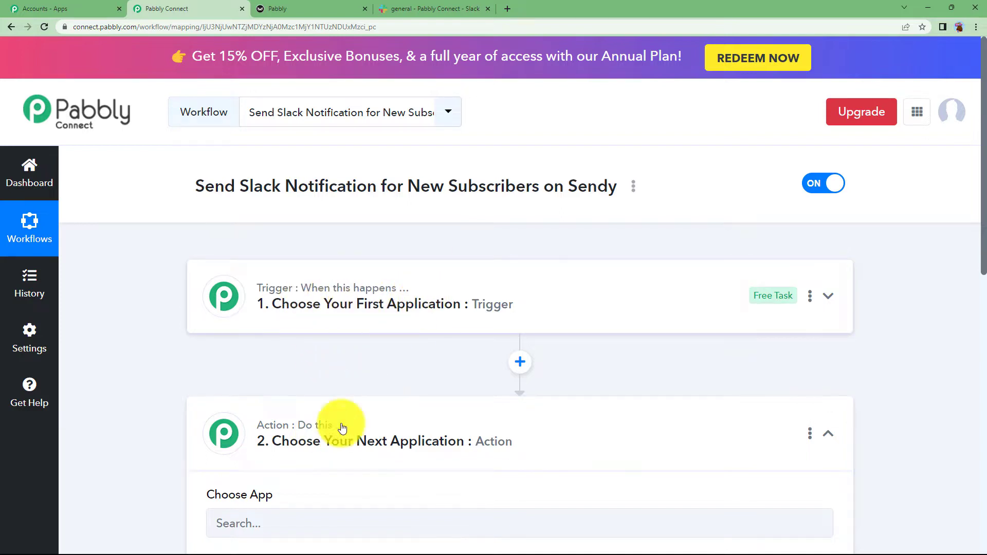
left_click(350, 313)
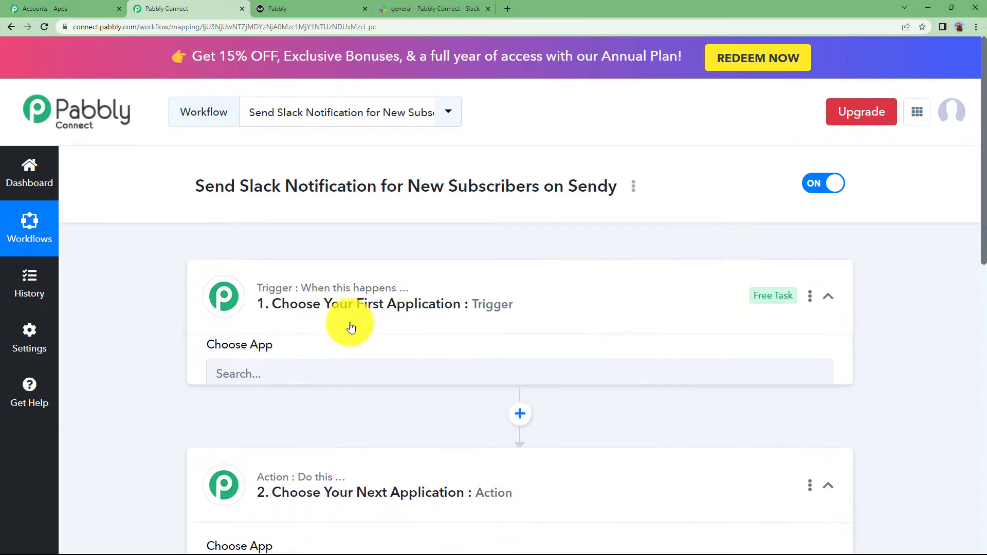
left_click(327, 386)
type("sendy")
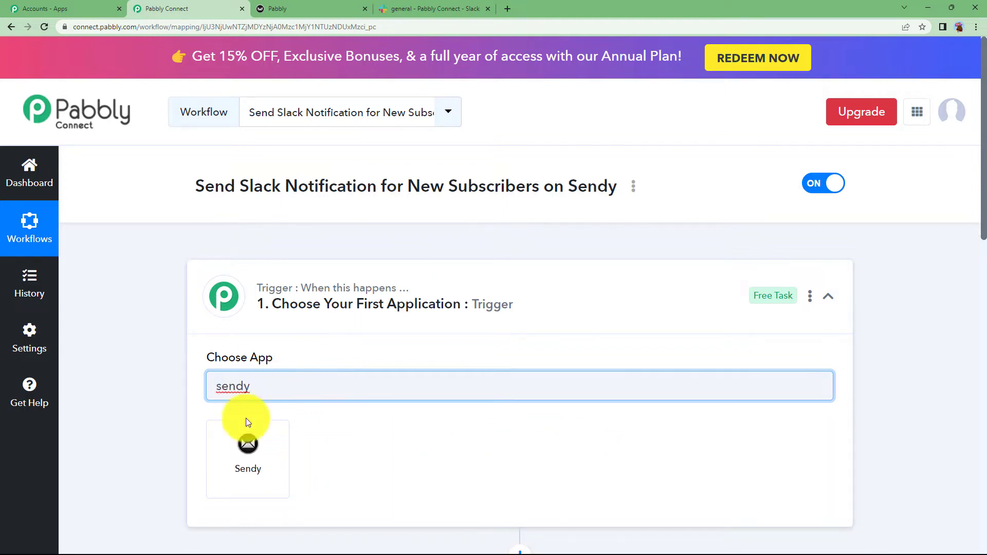
left_click(253, 453)
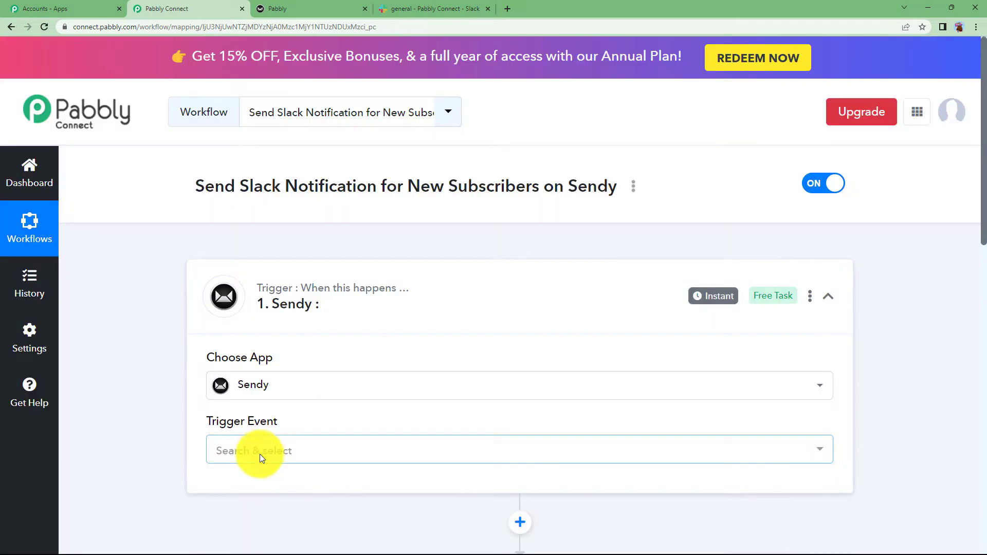
left_click(261, 454)
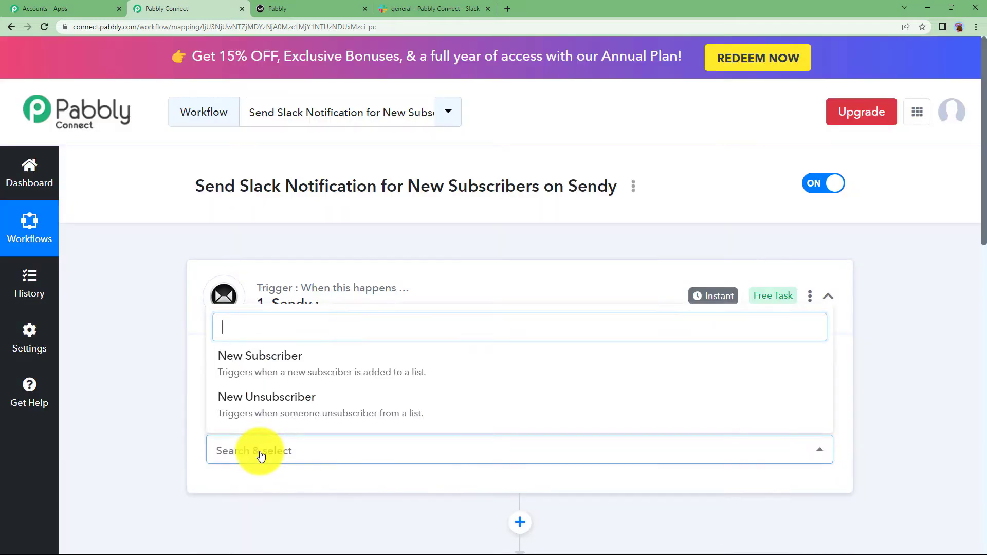
left_click(234, 371)
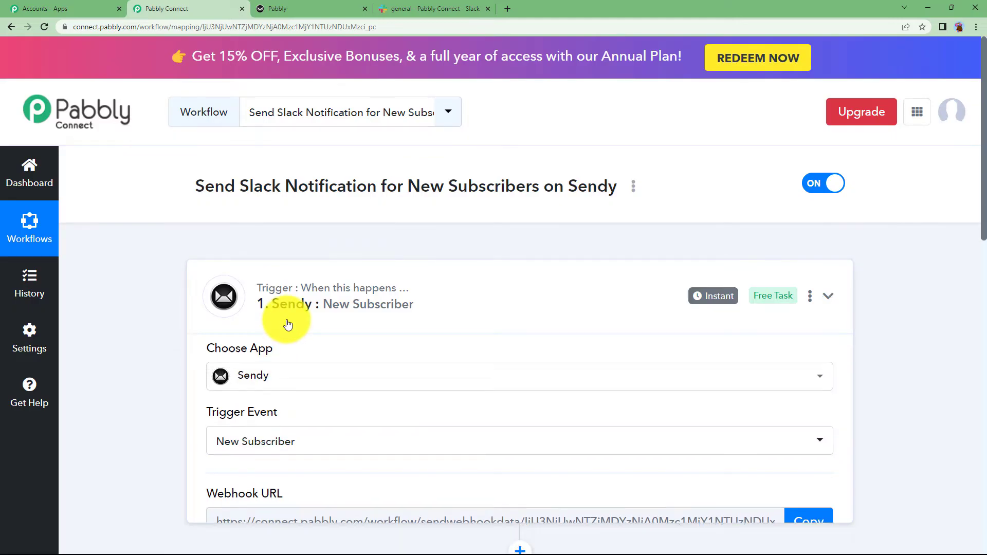
left_click(287, 324)
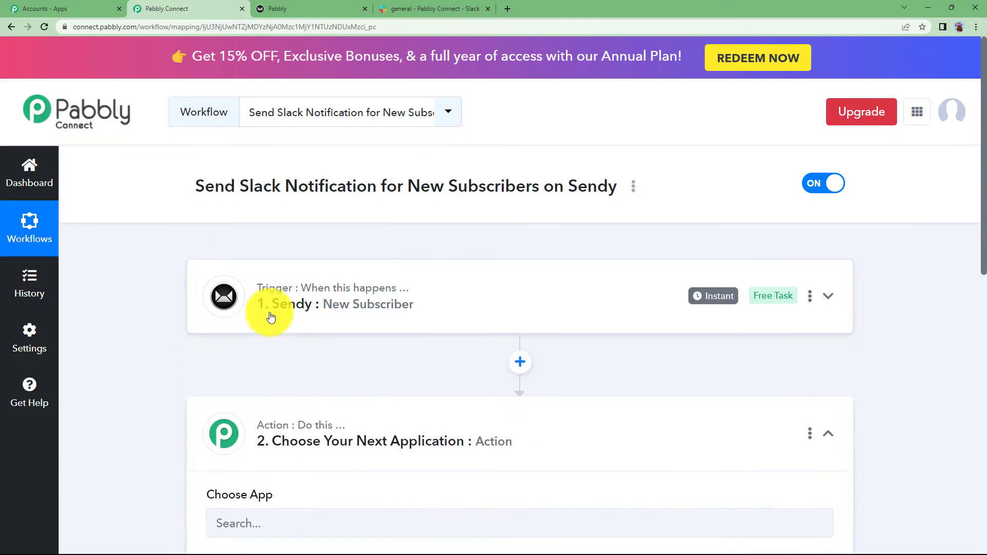
Choose Slack as the workflow's action app, and switch to Slack to look over the workspace's channels
scroll(264, 432, "down", 2)
left_click(271, 420)
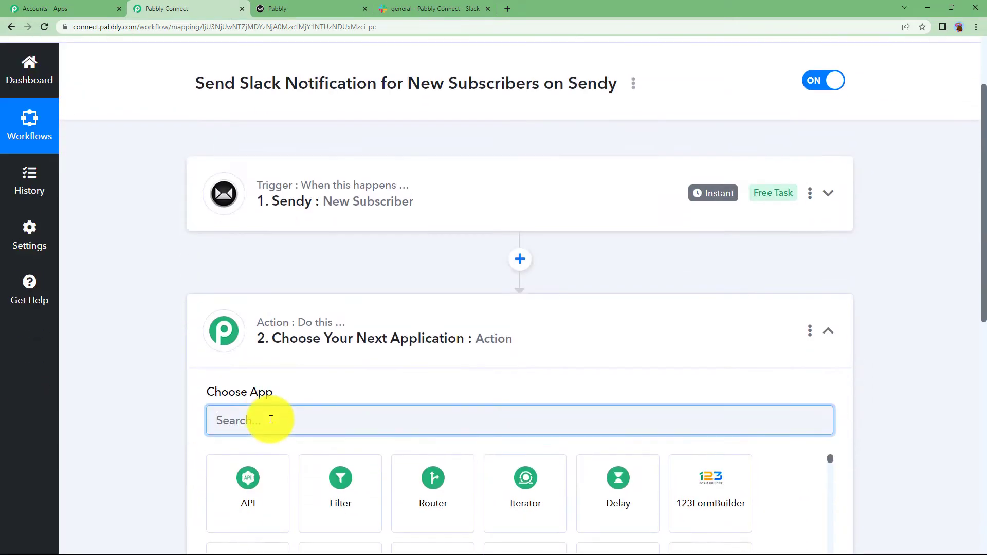
type("sla")
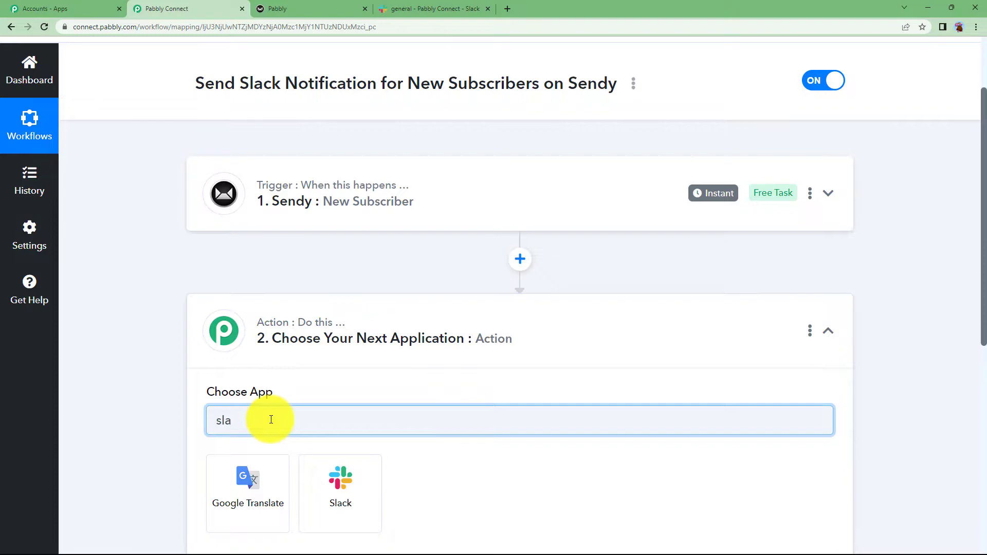
left_click(335, 482)
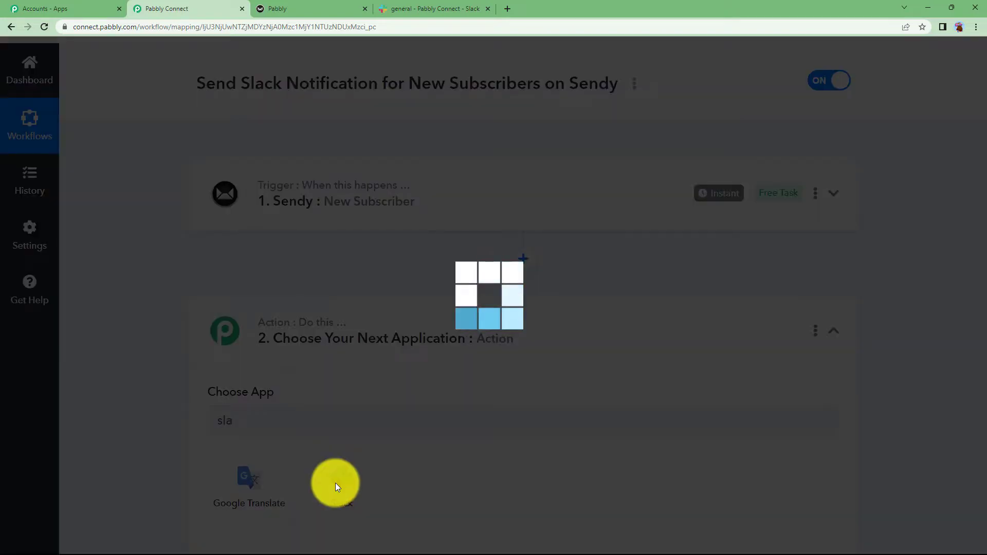
left_click(393, 6)
scroll(76, 272, "down", 2)
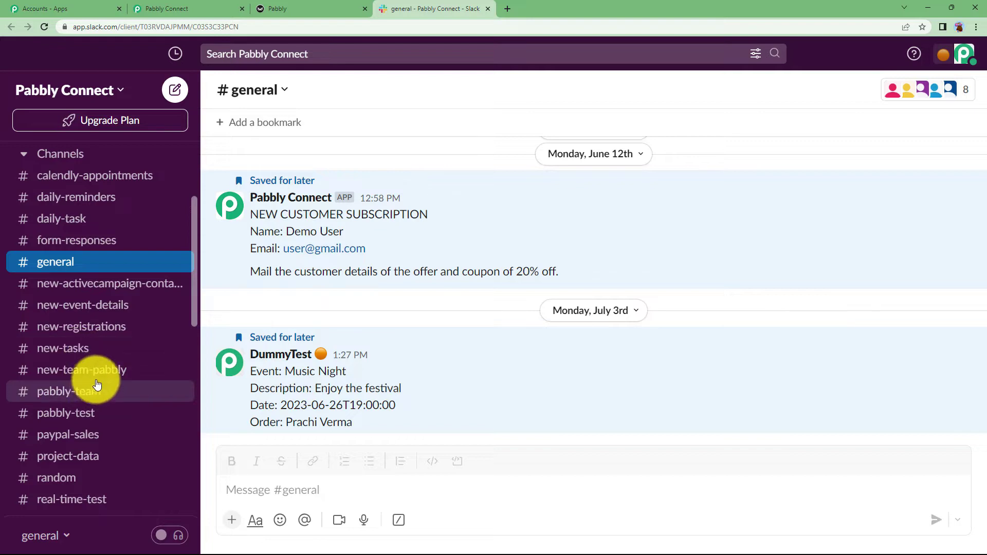
Back in the Pabbly Connect workflow, set the Slack action event to Send Channel Message and collapse the action section
left_click(169, 8)
left_click(242, 495)
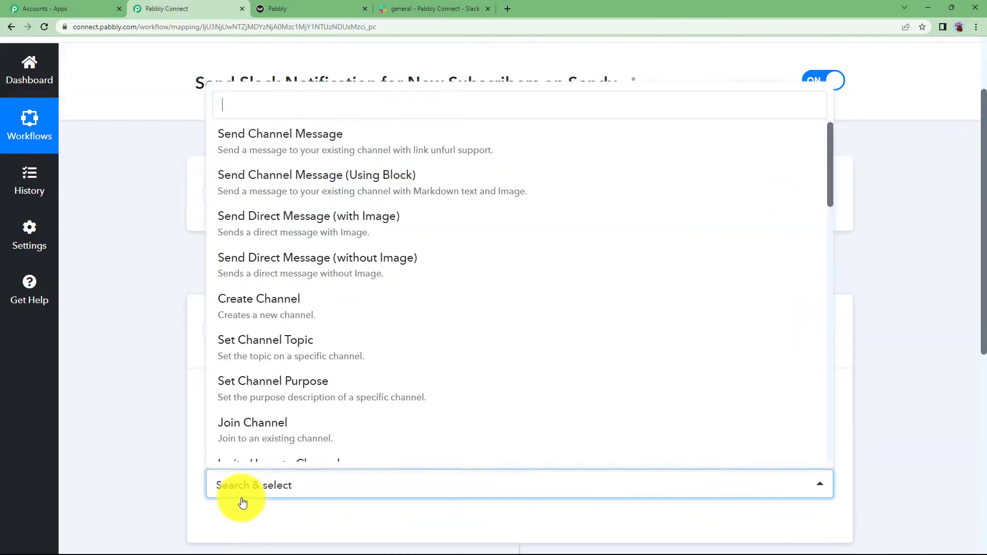
left_click(293, 148)
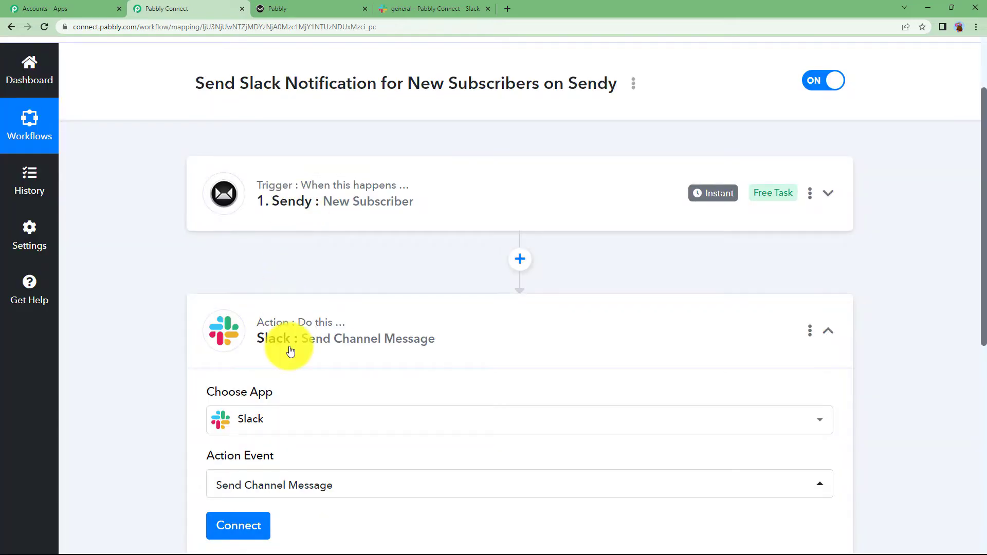
left_click(290, 351)
Expand the Sendy trigger, glance at the Sendy page, and review the trigger's webhook URL and setup instructions
scroll(282, 330, "up", 2)
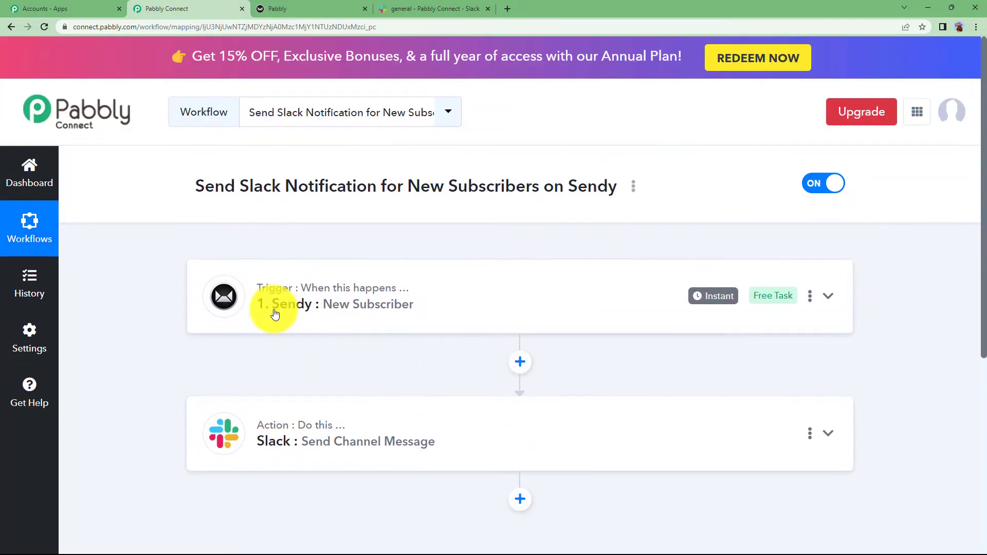
left_click(275, 315)
scroll(275, 314, "down", 2)
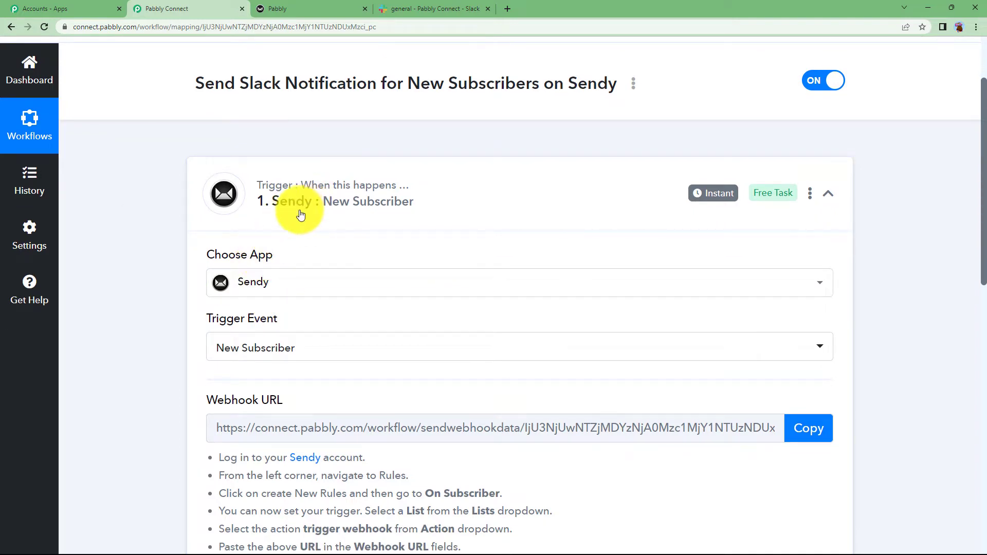
mouse_move(381, 196)
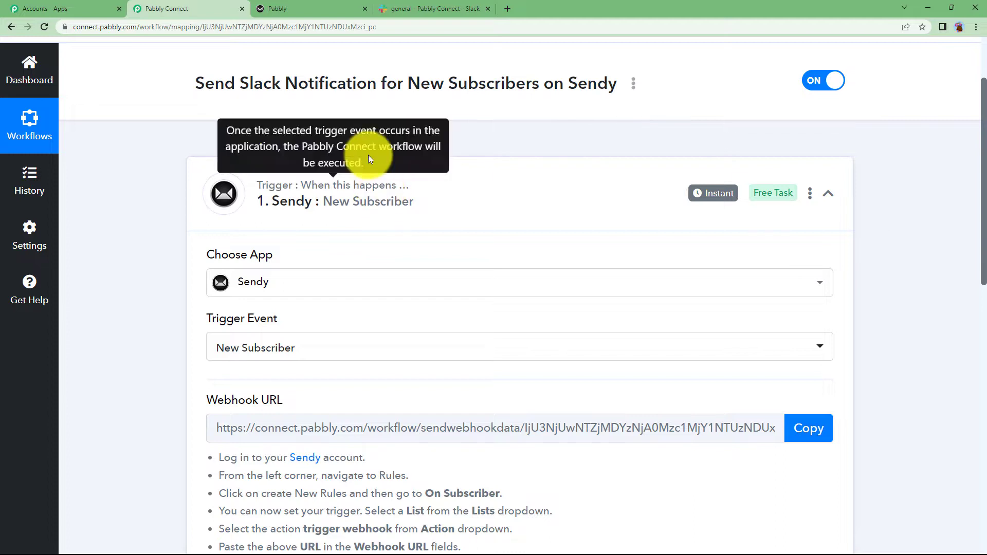
left_click(309, 8)
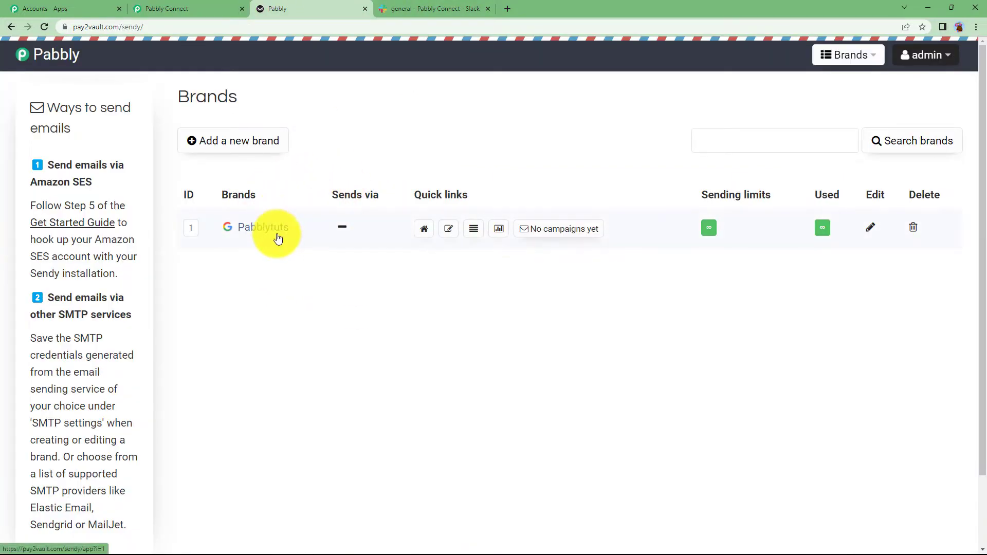
left_click(194, 8)
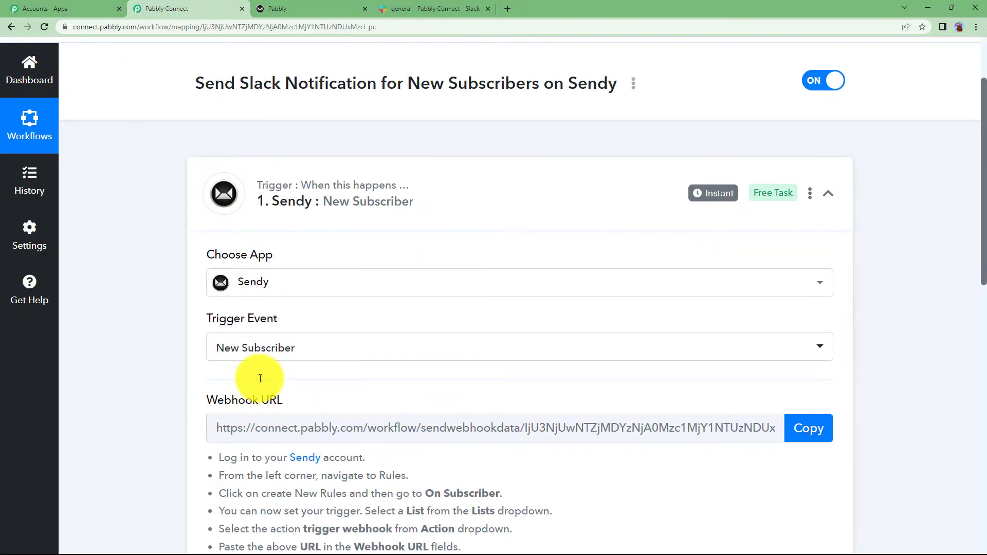
scroll(259, 378, "down", 3)
scroll(259, 378, "down", 2)
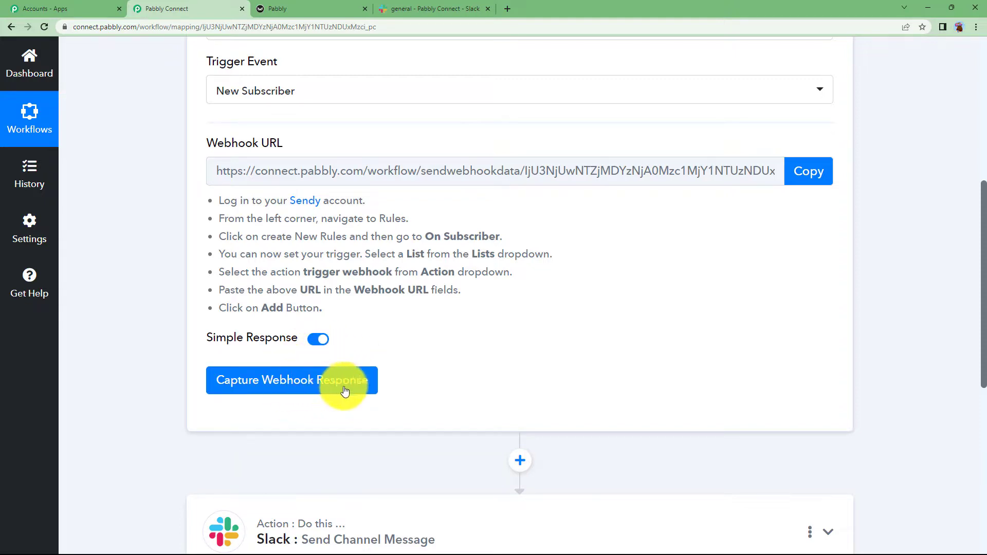
Read through the Sendy trigger's setup instructions, copy its webhook URL, and start capturing the webhook response
left_click_drag(283, 147, 200, 150)
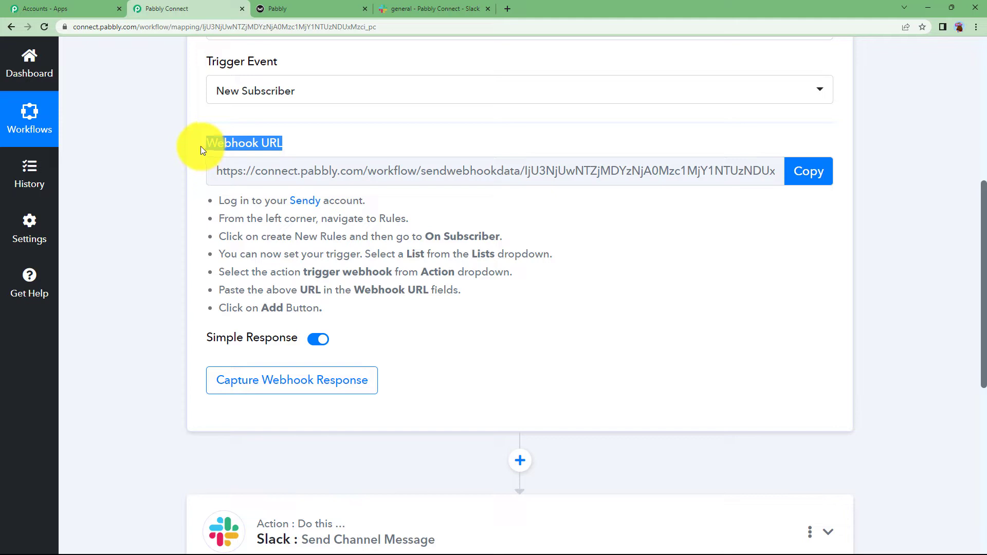
scroll(201, 146, "up", 1)
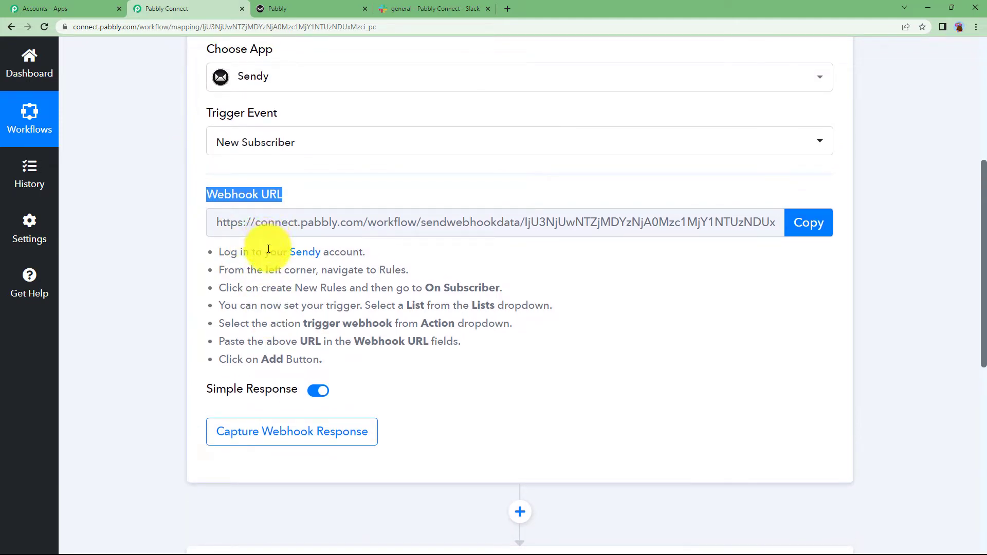
left_click(292, 195)
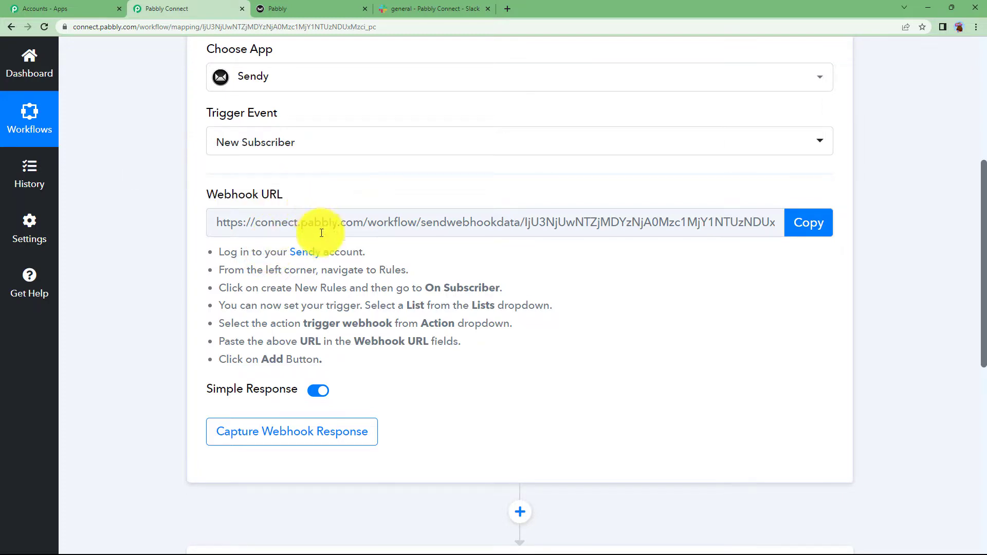
left_click(315, 7)
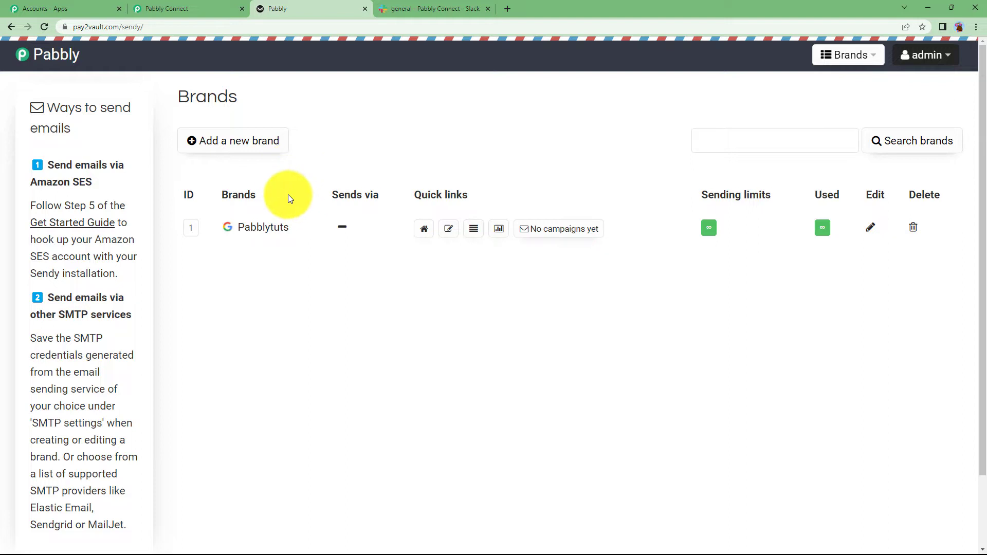
left_click(199, 5)
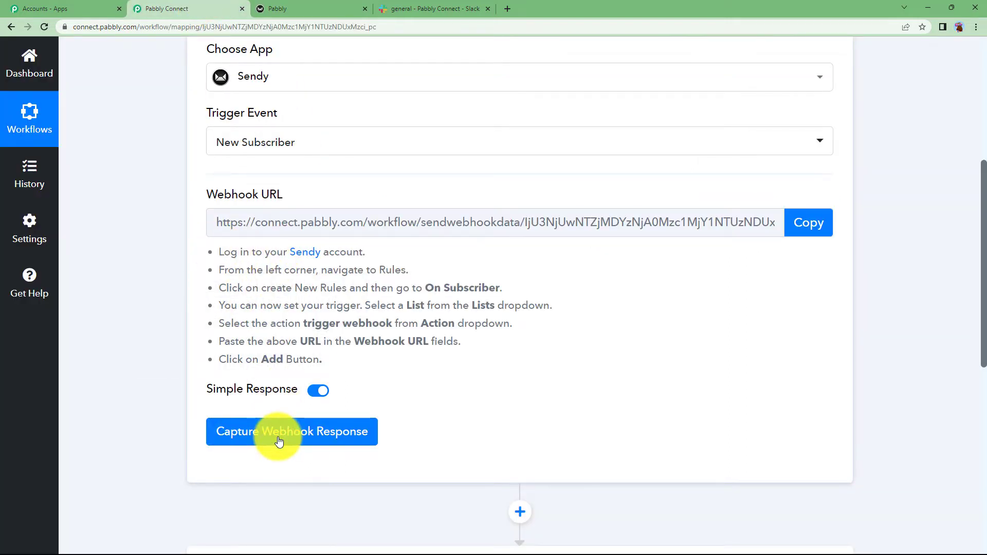
left_click_drag(213, 249, 418, 356)
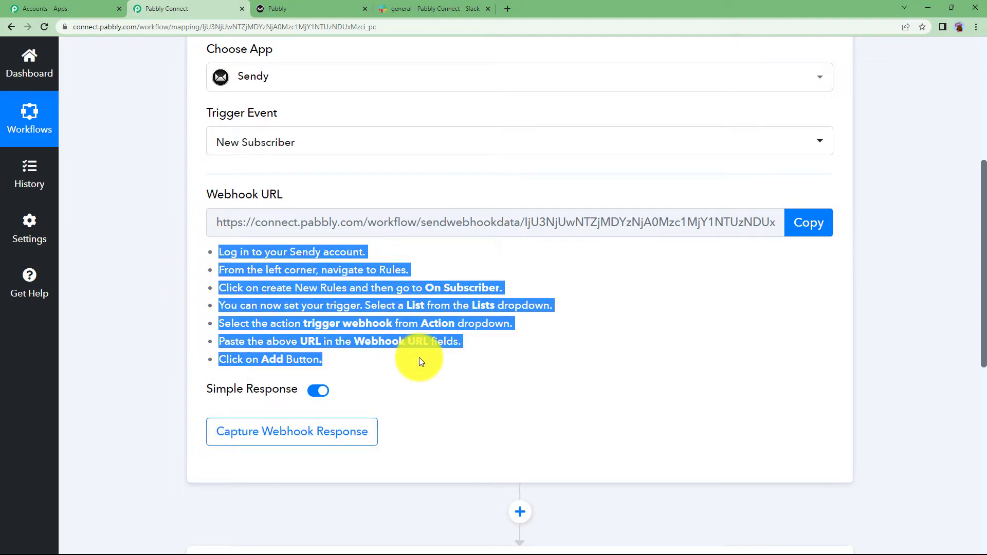
left_click(431, 270)
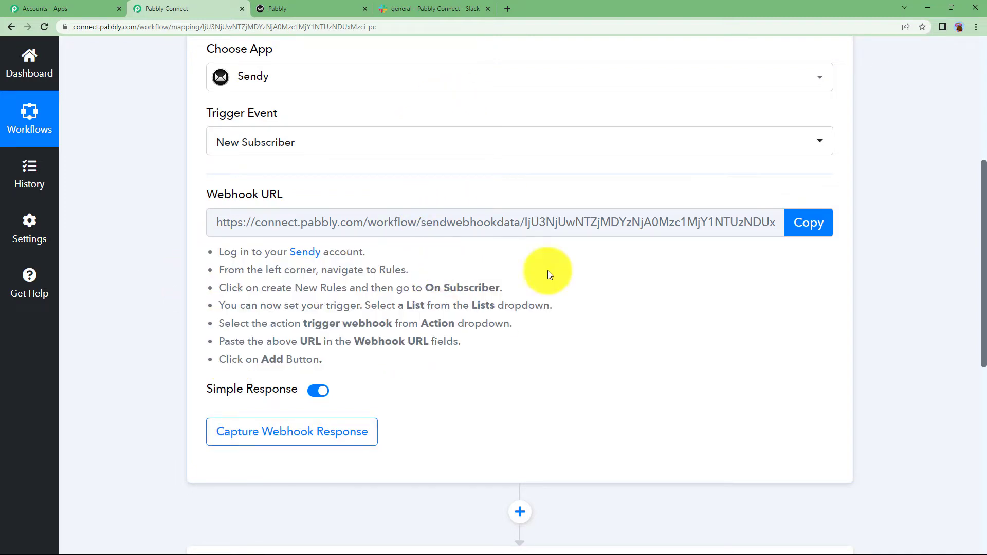
left_click(796, 226)
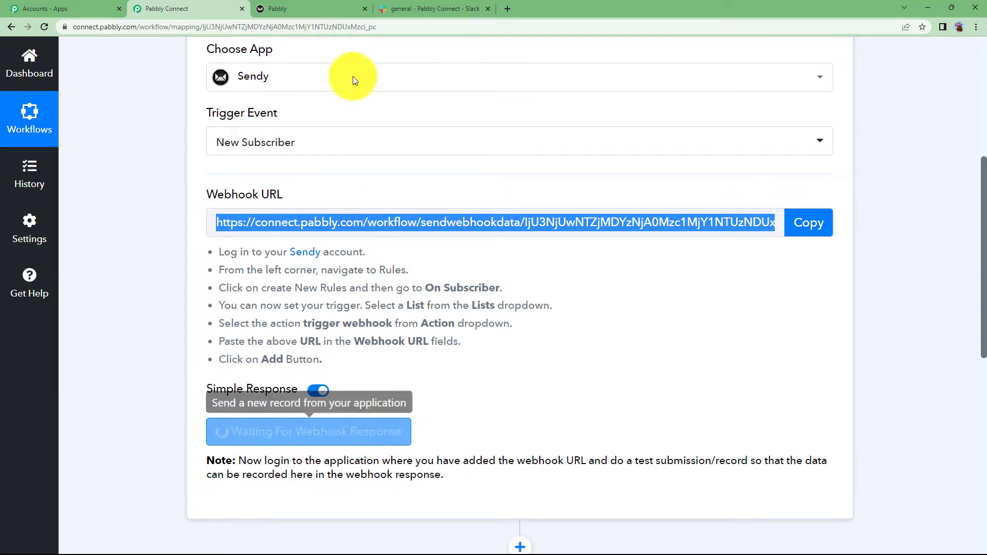
Switch to Sendy and open the Rules page of the Pabblytuts brand
left_click(287, 9)
left_click(289, 230)
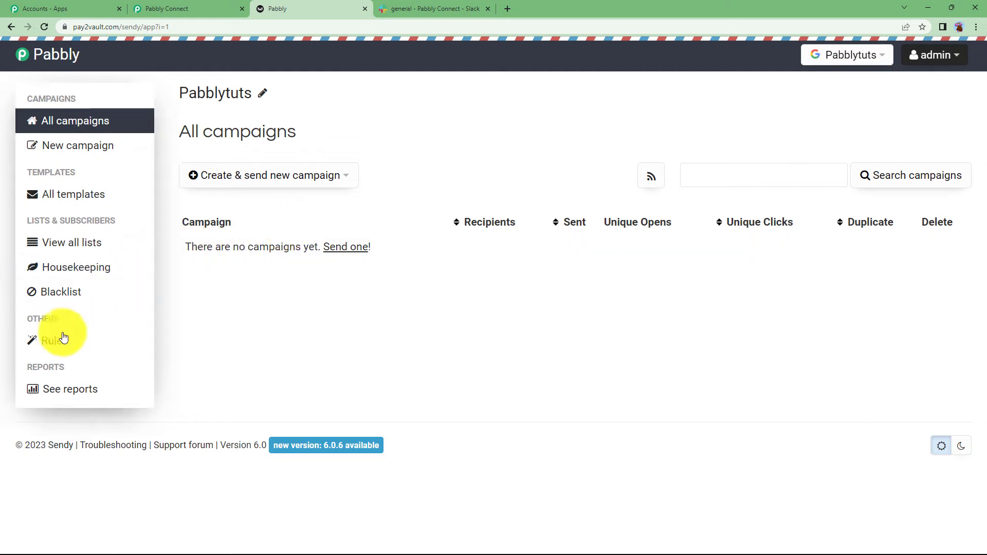
left_click(56, 343)
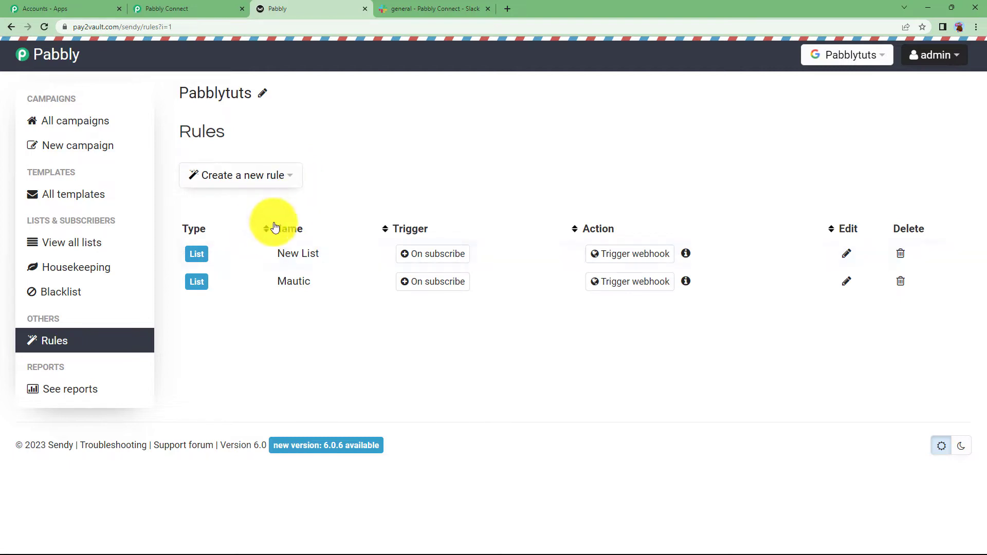
Add an On subscribe rule for the pabbcon list with the Trigger webhook action, using the copied webhook URL
left_click(273, 185)
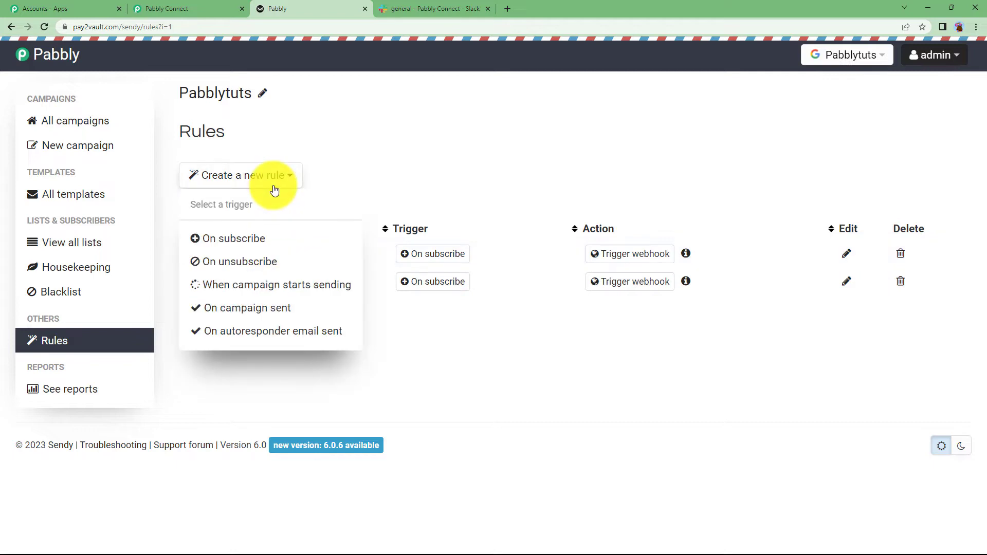
left_click(246, 245)
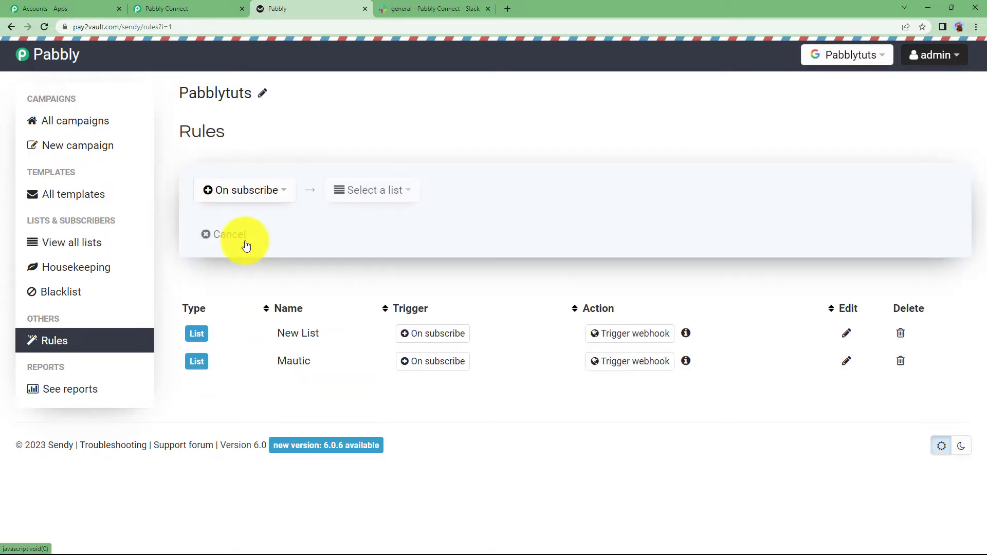
left_click(358, 193)
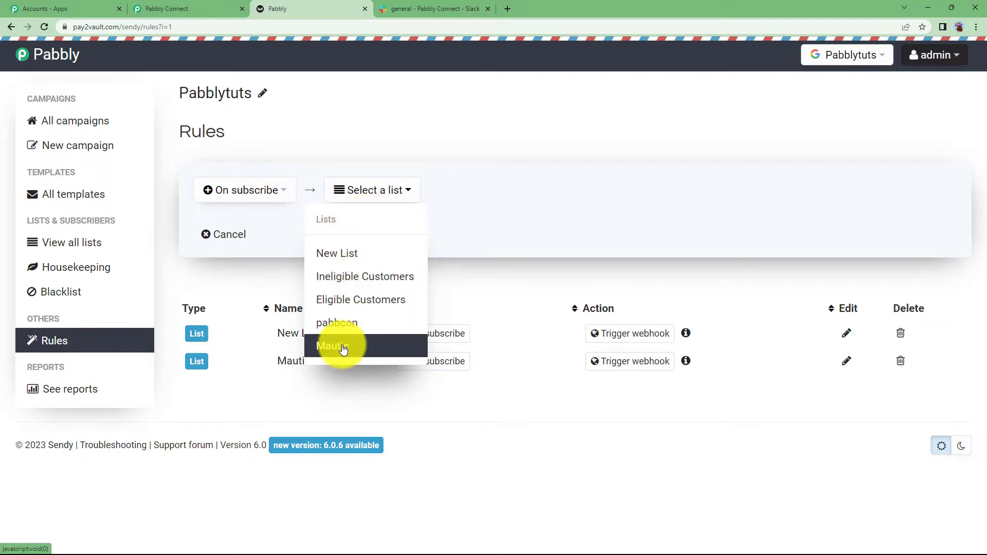
left_click(353, 324)
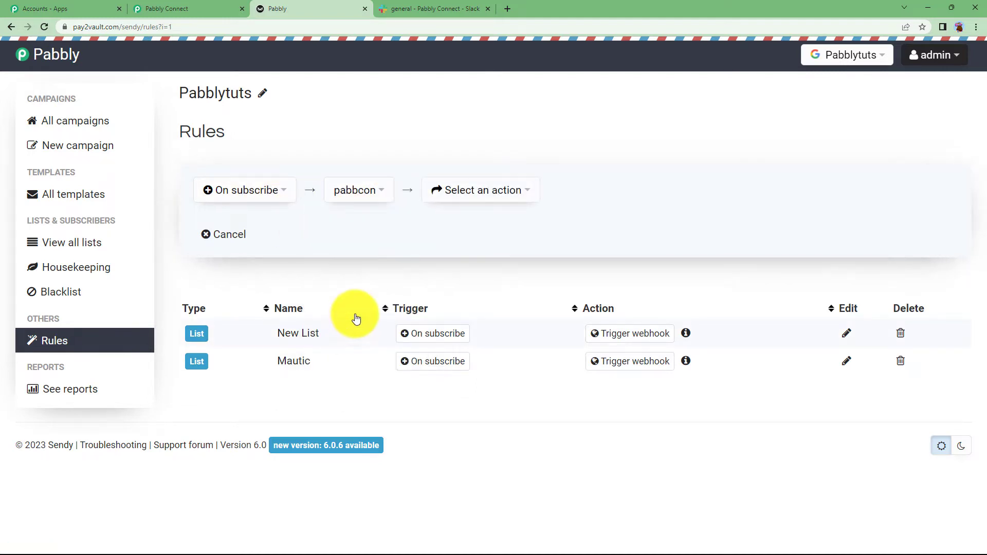
left_click(484, 191)
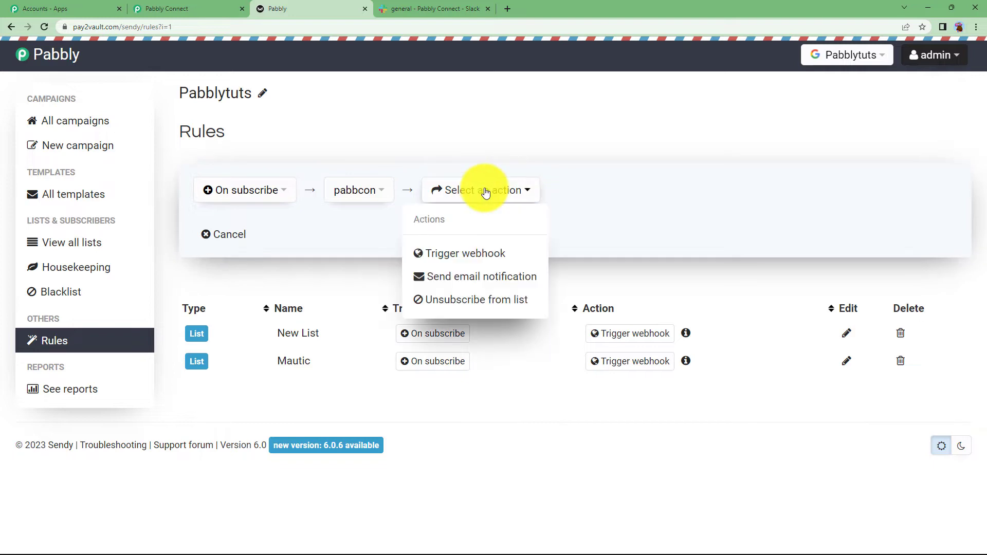
left_click(463, 253)
left_click(608, 191)
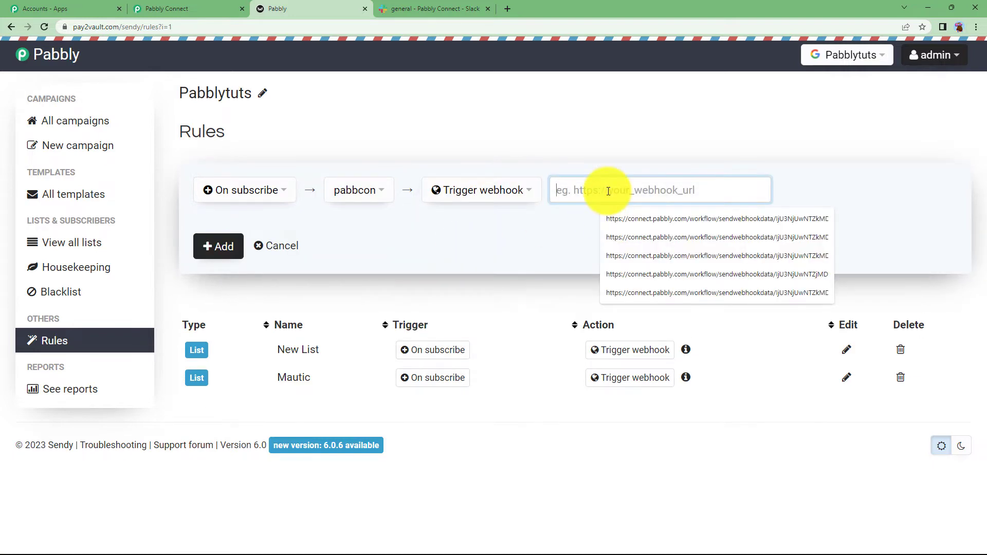
key("ctrl+v")
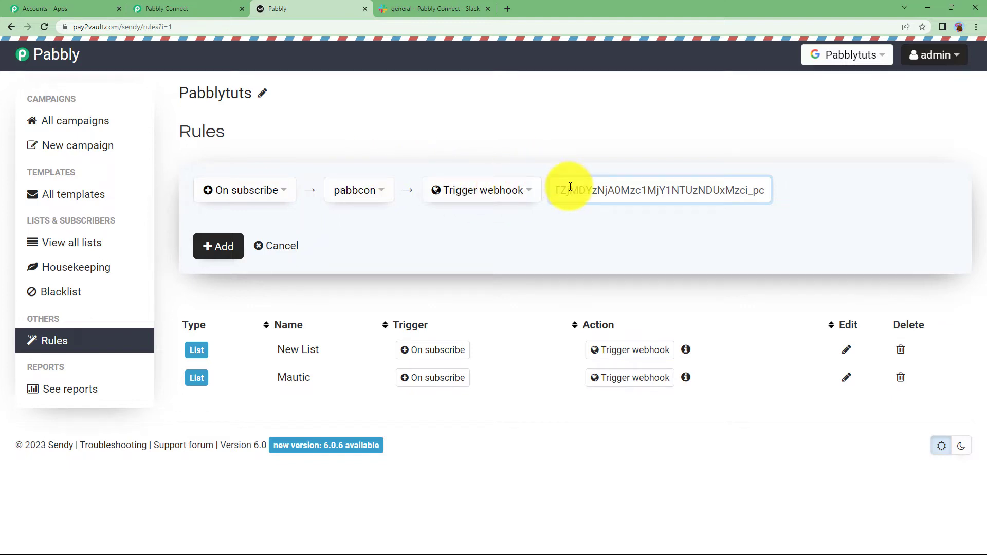
left_click(222, 248)
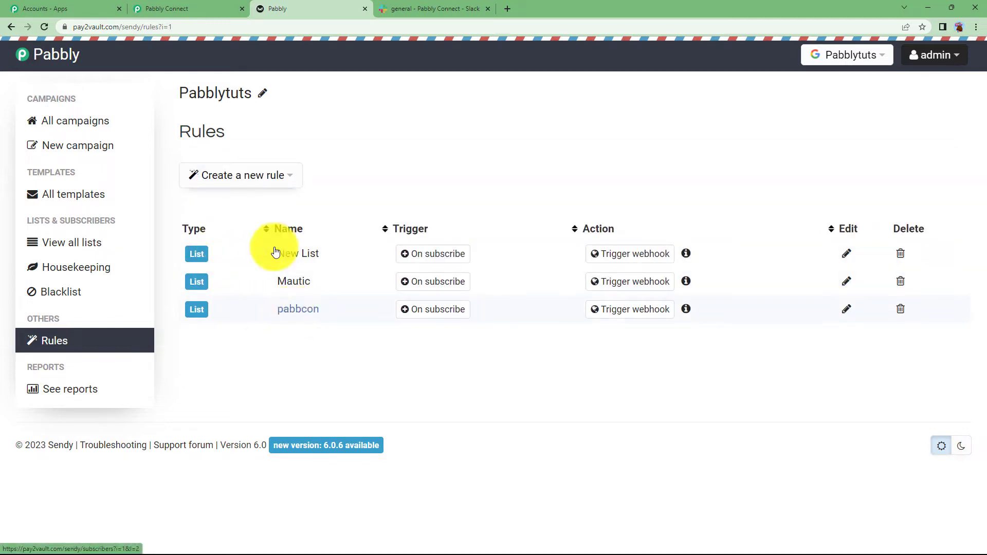
Check the webhook capture in Pabbly Connect, and open the subscribe form details of the pabbcon list in Sendy
left_click(221, 6)
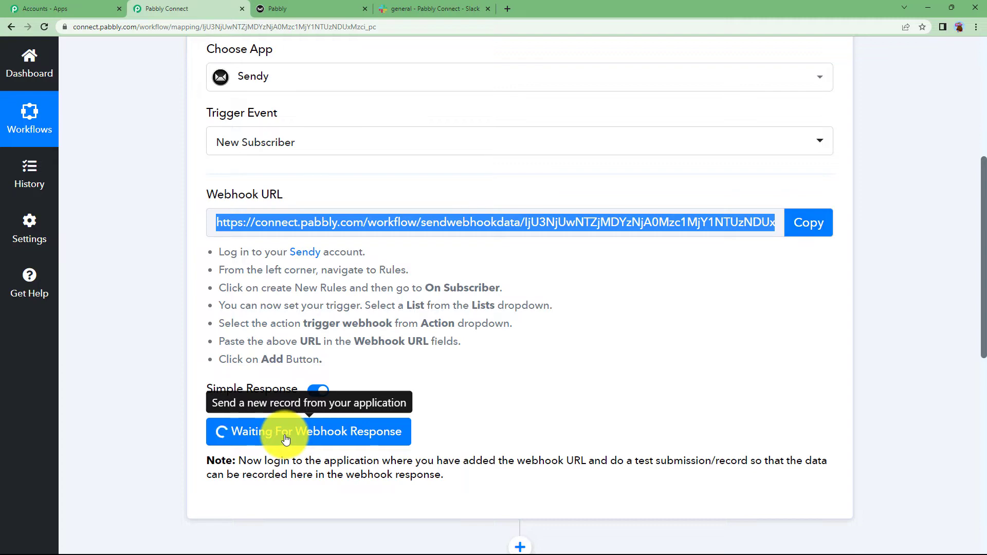
scroll(286, 438, "down", 2)
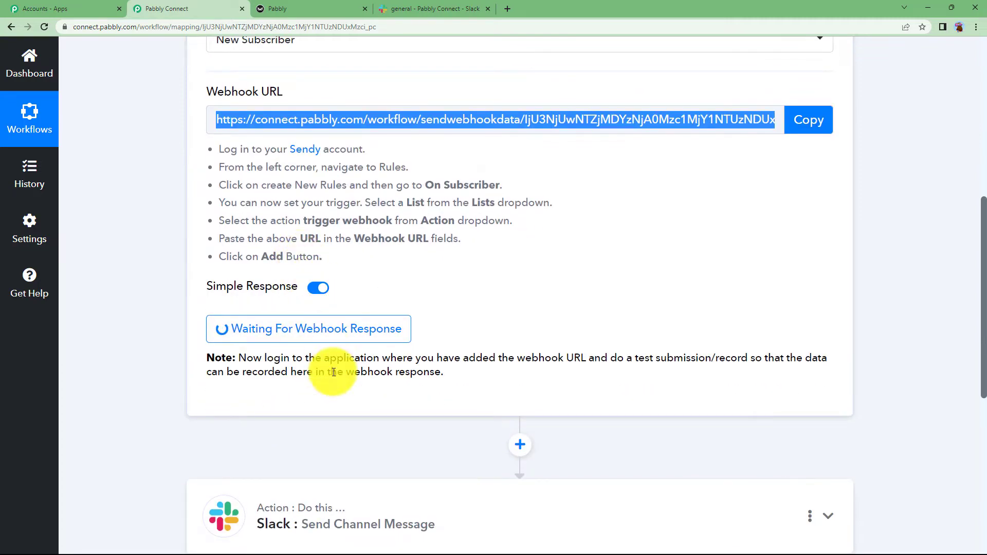
left_click(319, 8)
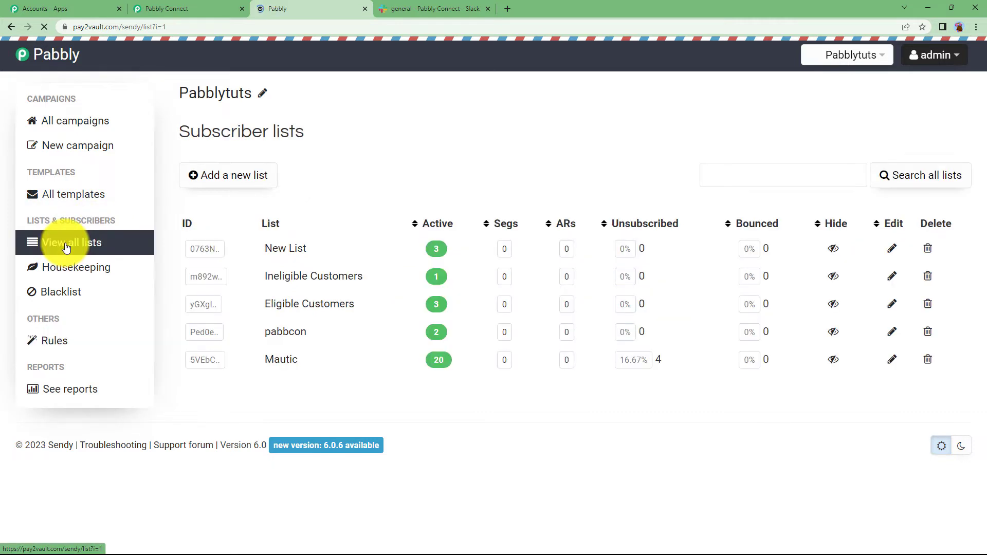
left_click(291, 333)
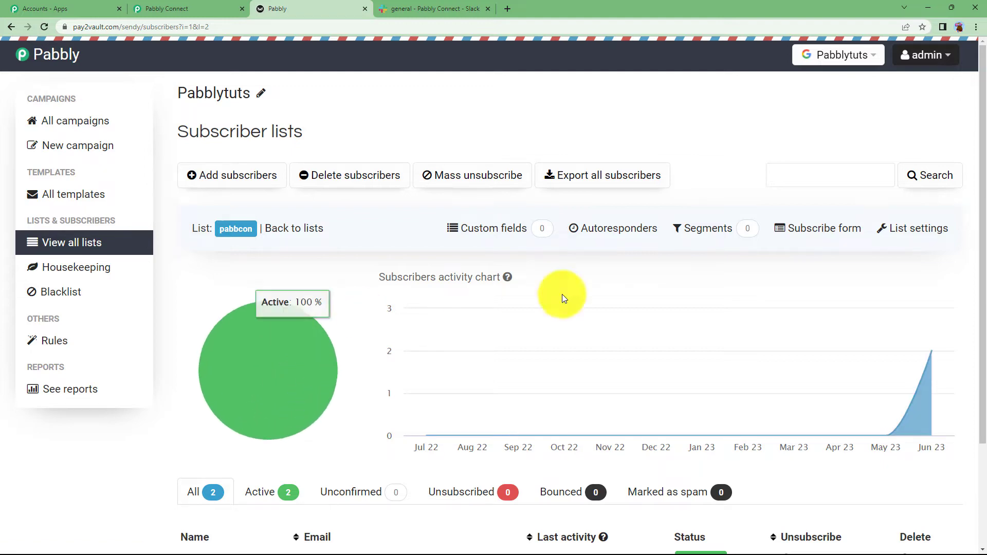
left_click(805, 234)
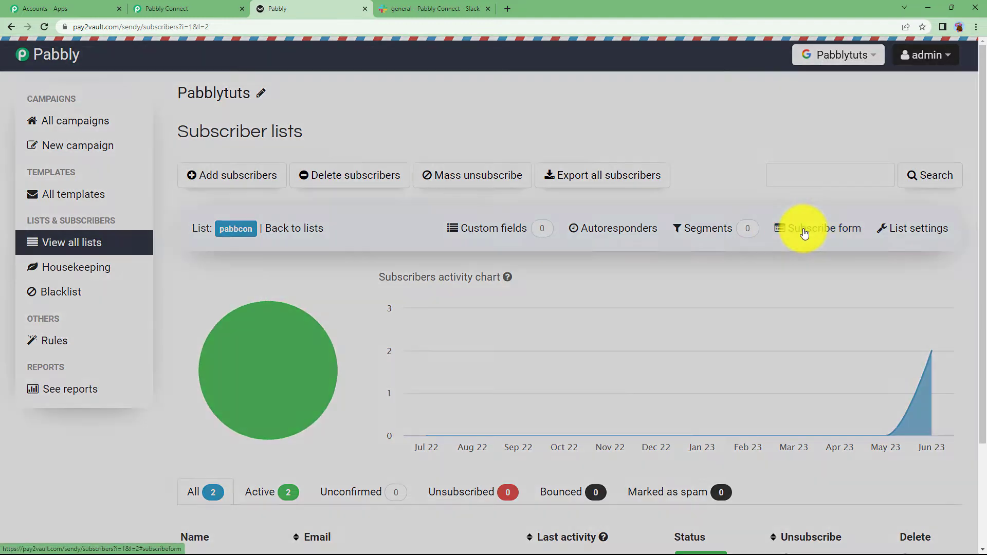
Copy the ready-to-use subscribe form URL and load it in a new incognito window
left_click(359, 185)
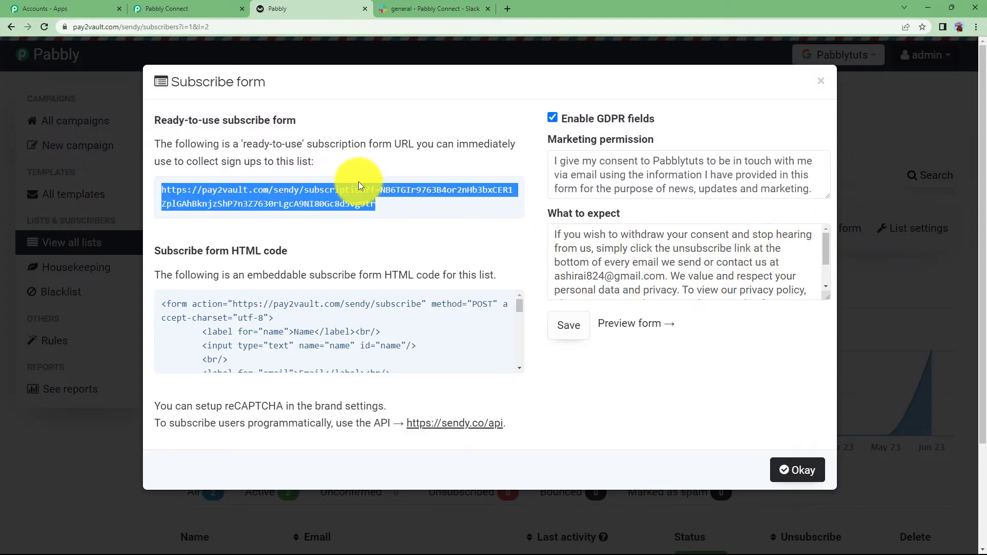
right_click(334, 194)
left_click(355, 212)
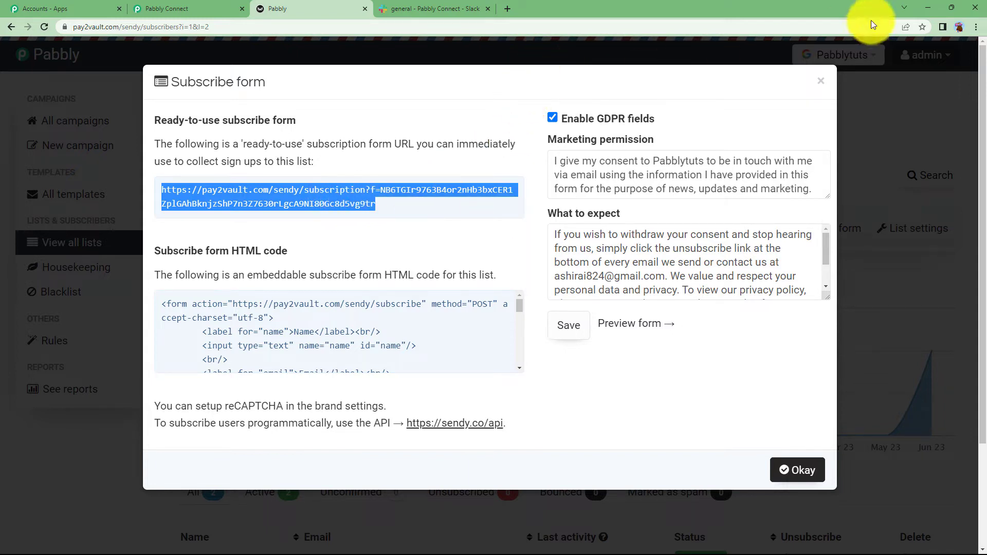
key("ctrl+shift+n")
key("ctrl+v")
key("Return")
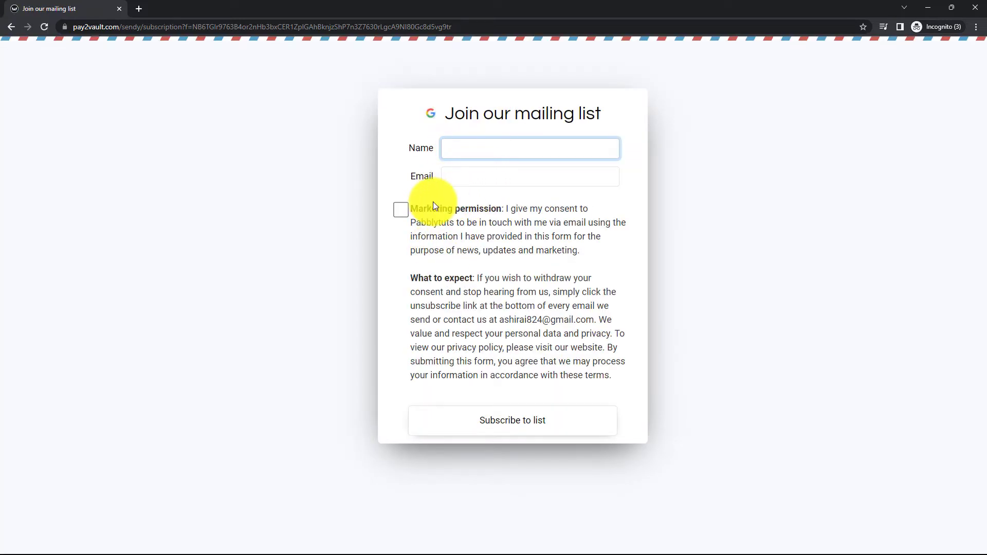
Subscribe "New Person 1" to the mailing list with a test email address and the marketing permission accepted
left_click(465, 154)
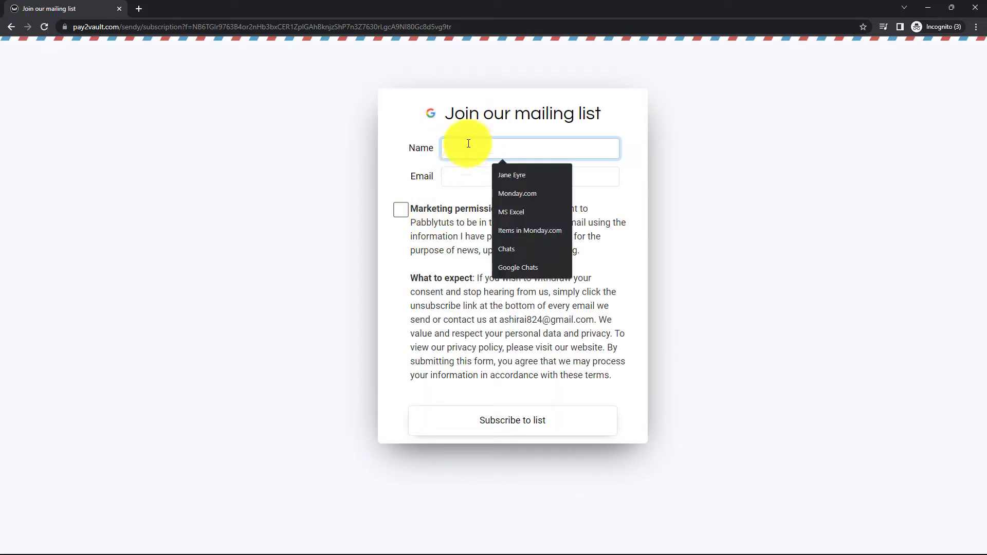
type("New Person 1")
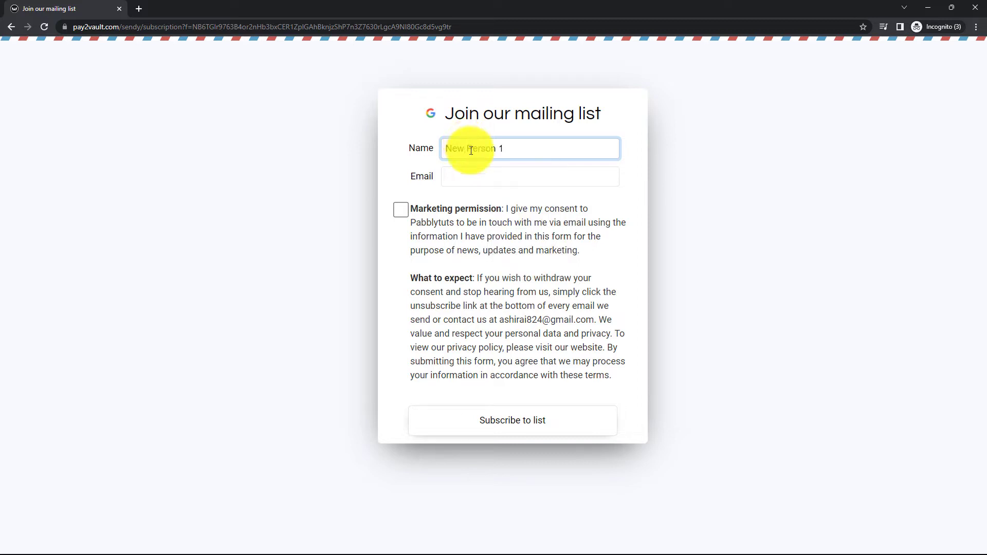
left_click(489, 183)
key("ctrl+v")
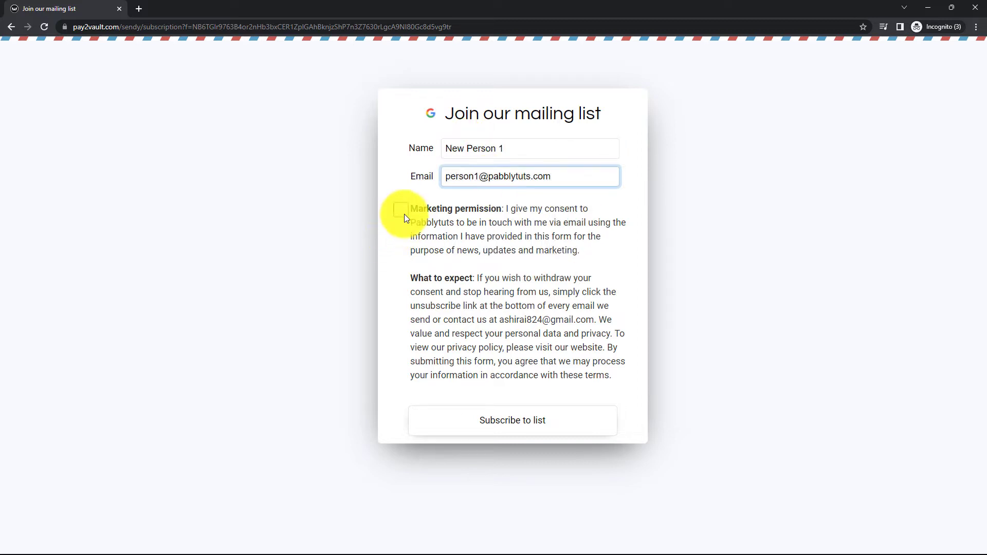
left_click(403, 212)
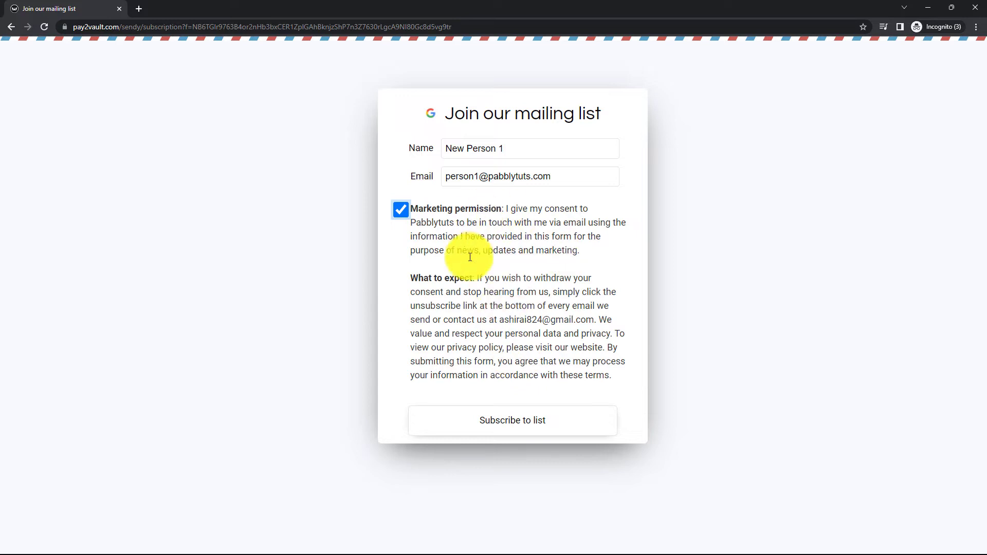
left_click(514, 421)
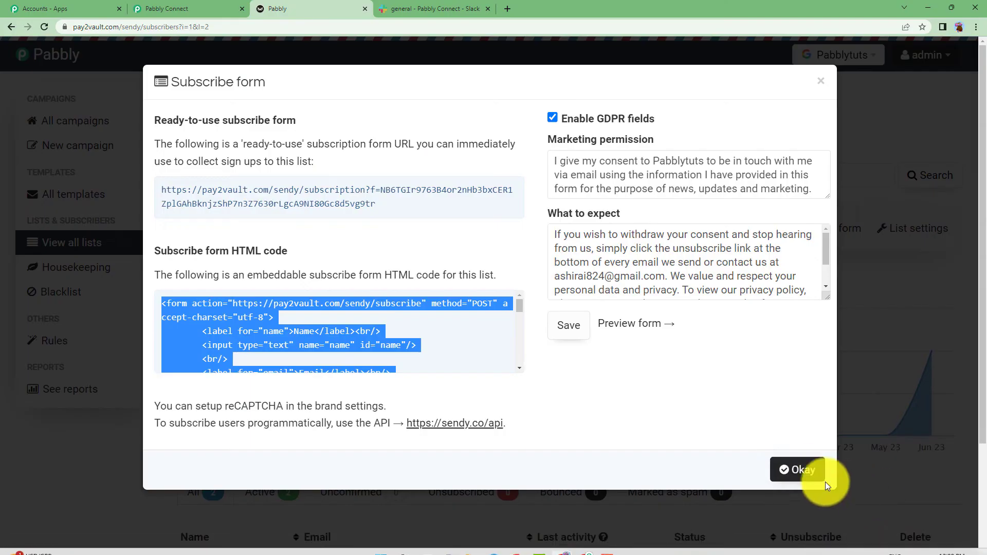
Close the subscribe form details, and check the captured response in Pabbly Connect against the pabbcon subscriber list in Sendy
left_click(802, 471)
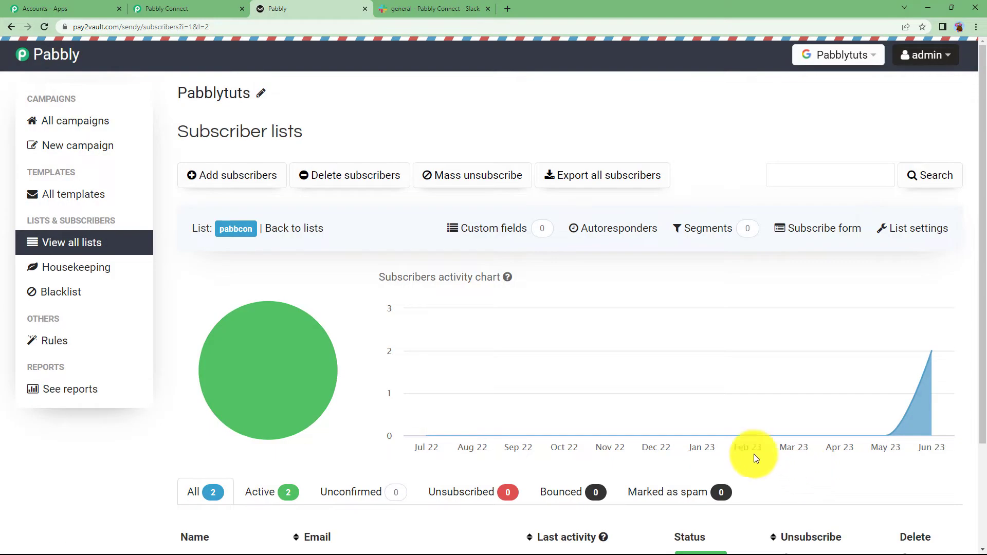
left_click(213, 8)
scroll(175, 326, "down", 5)
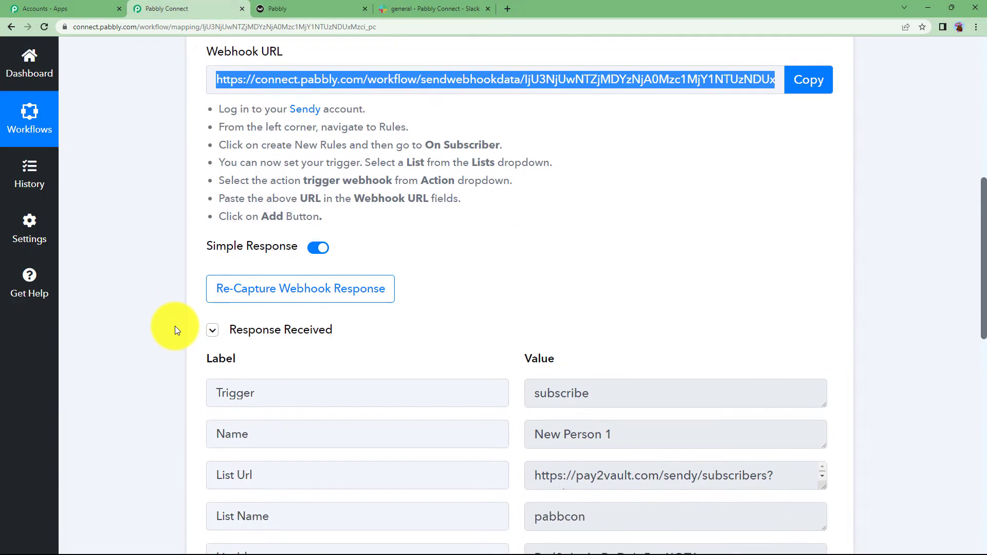
key("ctrl+Tab")
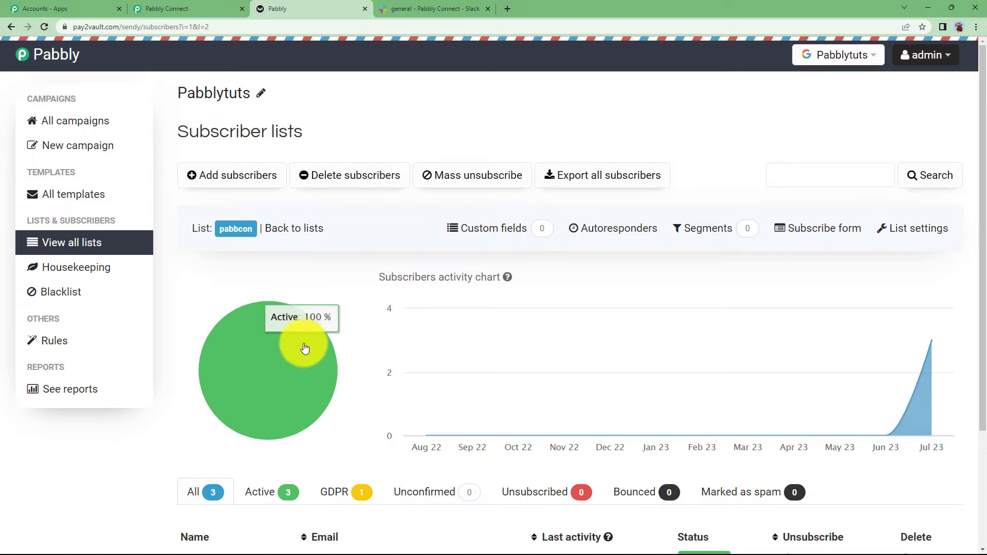
scroll(248, 428, "down", 3)
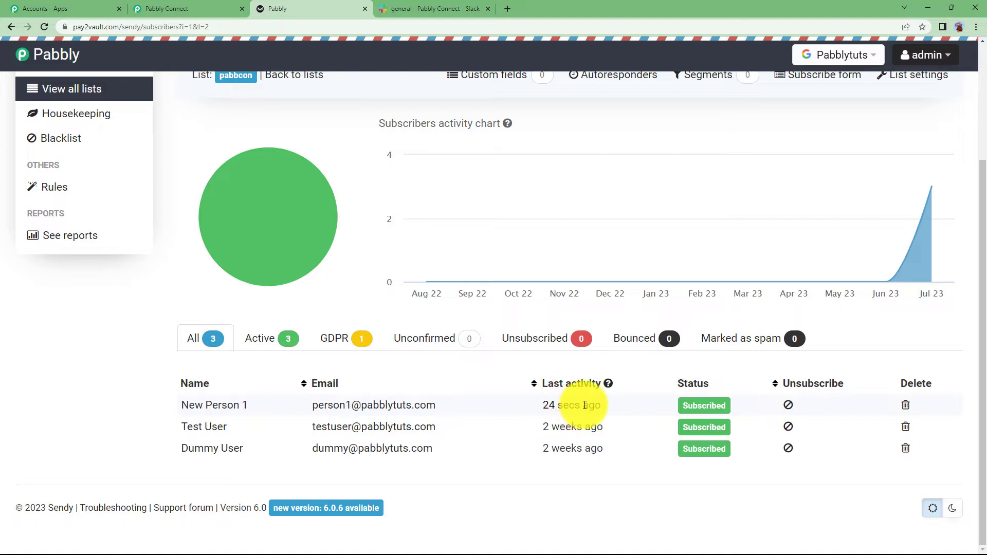
Check the trigger, name and email values of the captured Sendy response in Pabbly Connect
scroll(708, 404, "up", 3)
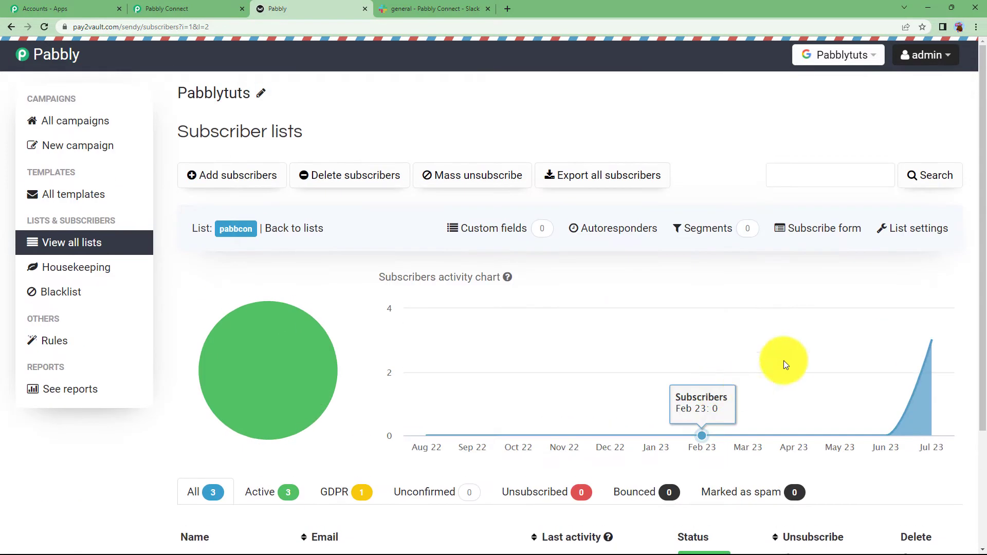
left_click(184, 8)
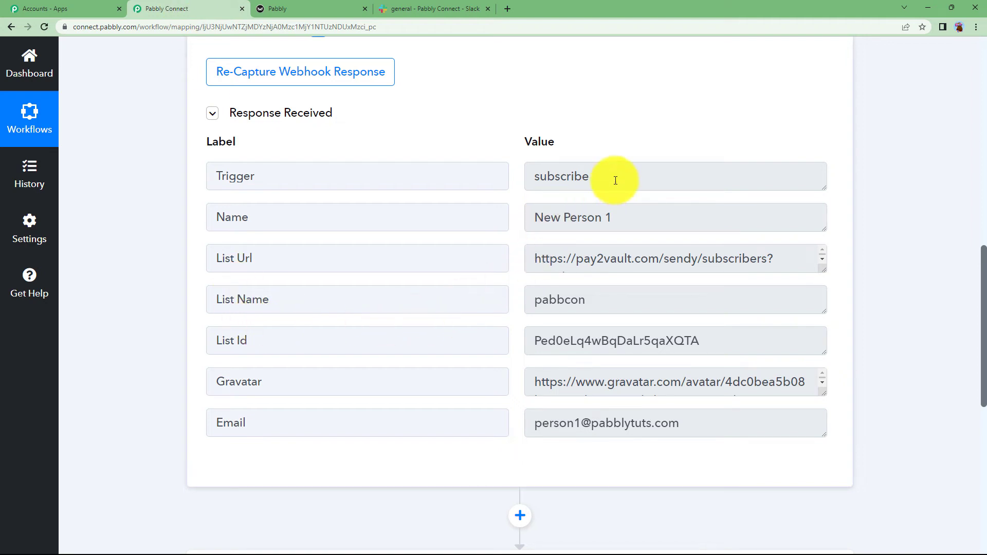
left_click_drag(612, 183, 475, 184)
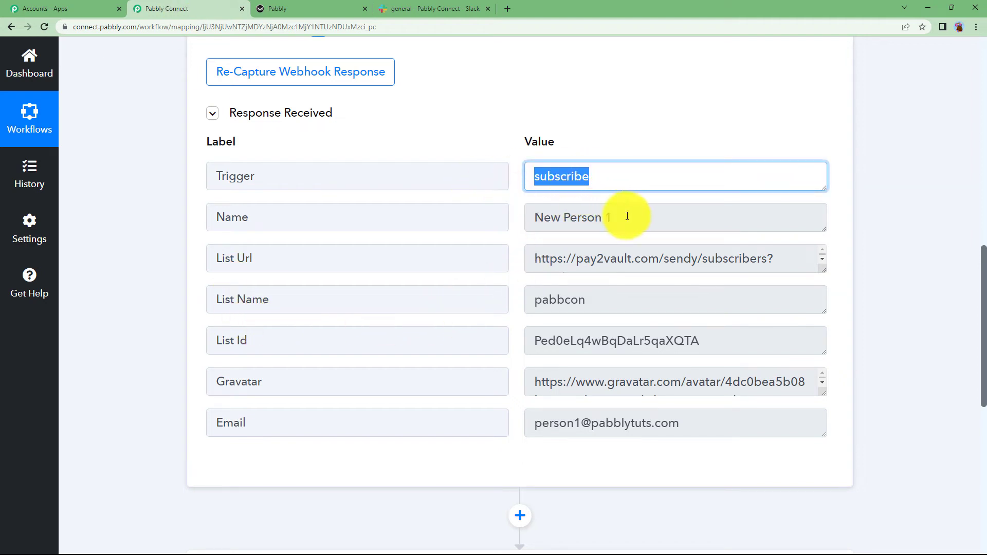
left_click_drag(628, 215, 486, 234)
left_click_drag(715, 418, 502, 459)
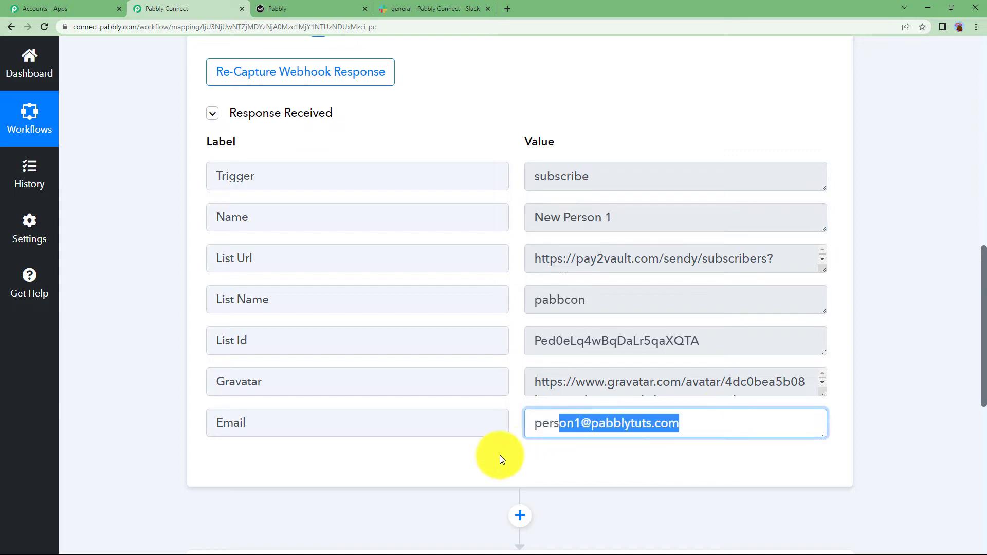
left_click(460, 461)
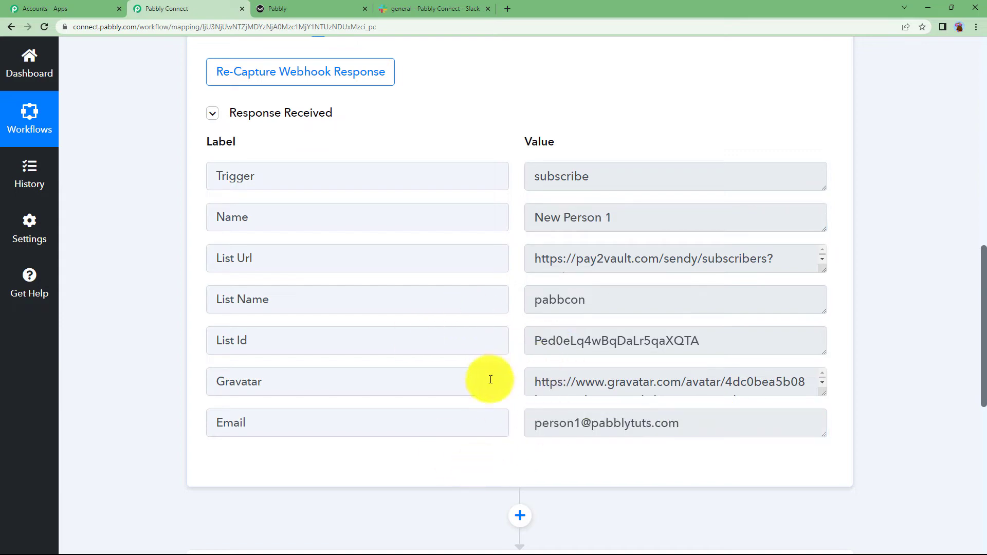
Review the Sendy trigger's app, event and webhook settings, and collapse the trigger step
scroll(183, 372, "up", 10)
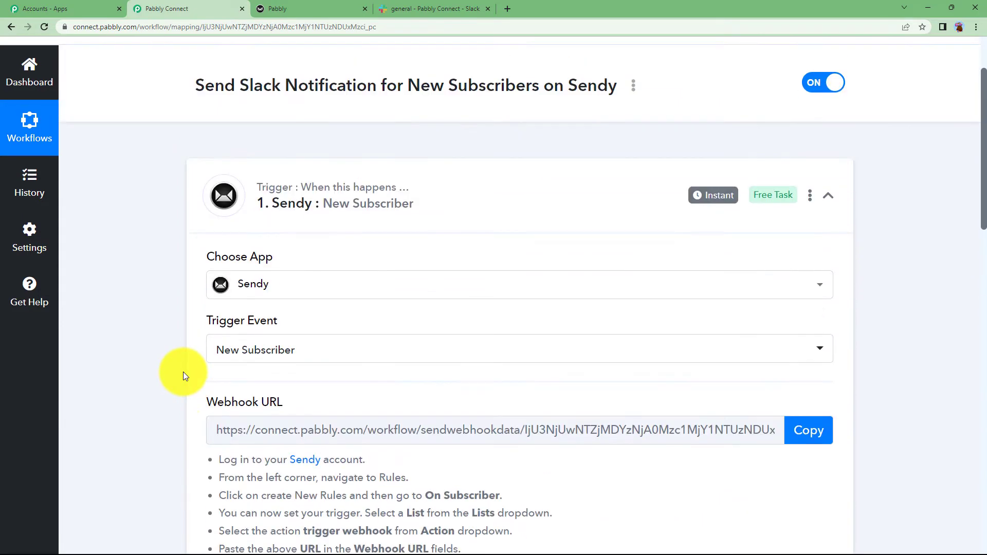
left_click(315, 225)
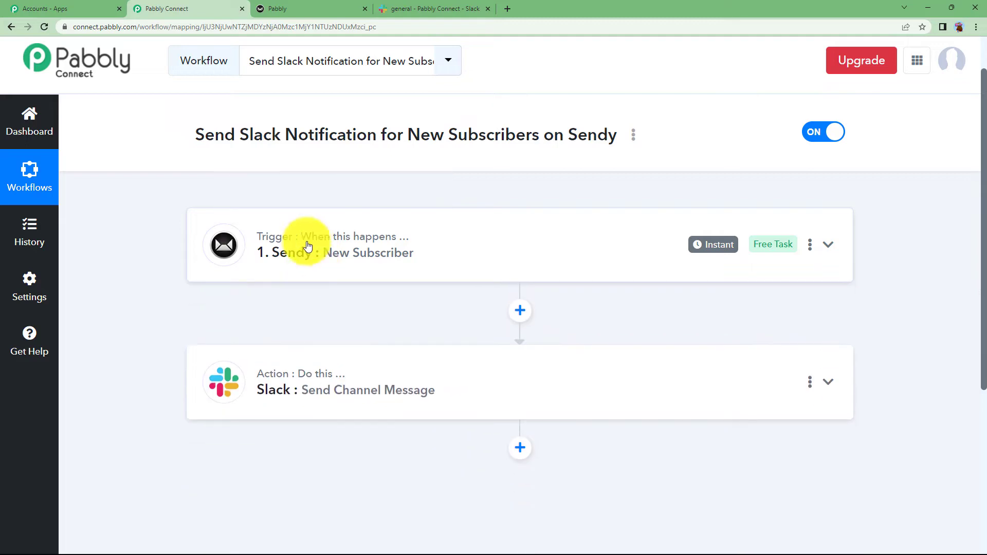
left_click(305, 246)
scroll(151, 310, "down", 10)
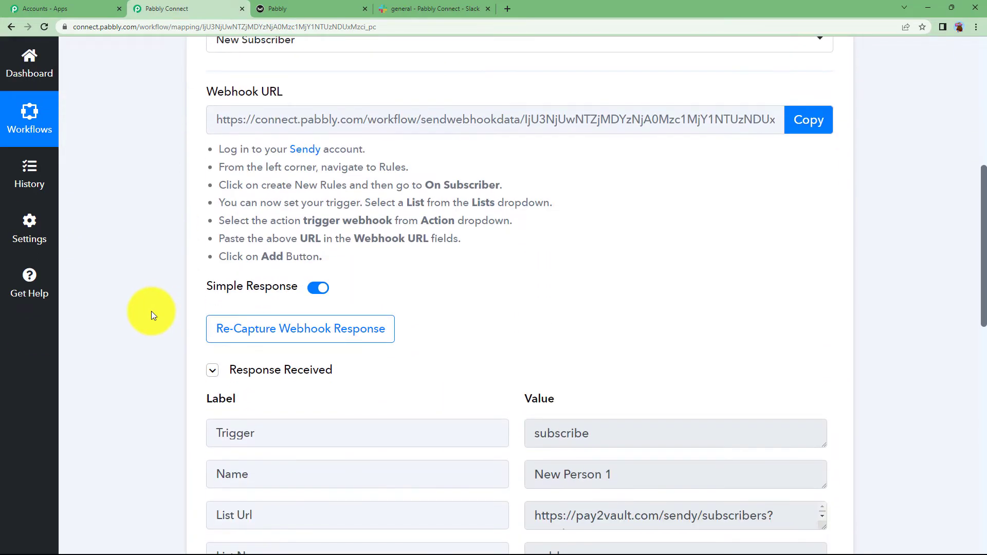
scroll(151, 311, "up", 8)
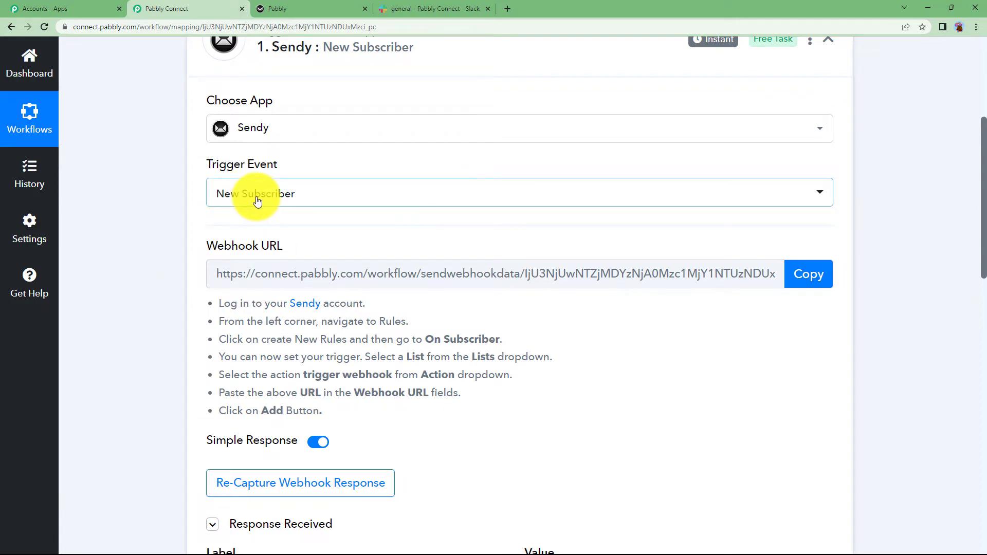
scroll(294, 206, "up", 4)
left_click(293, 232)
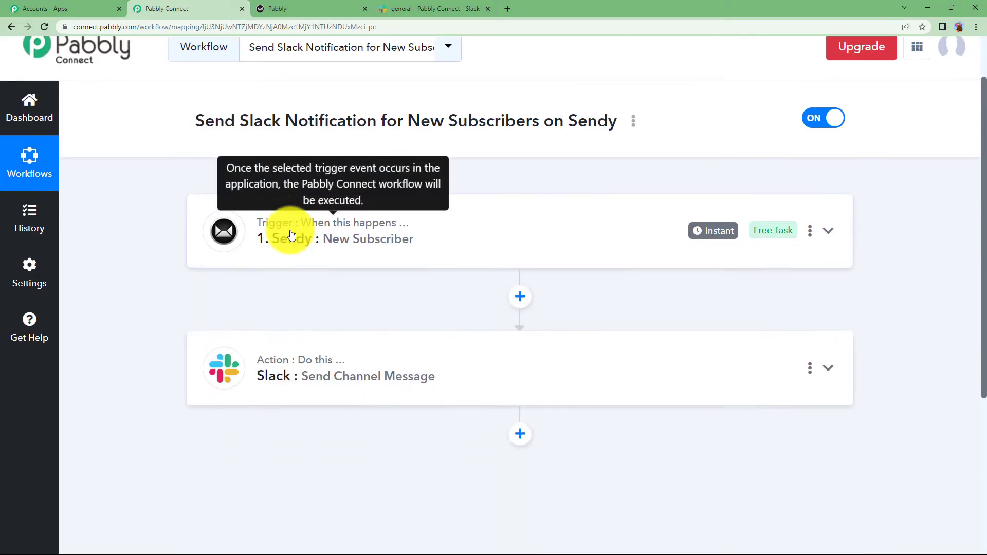
Expand the Slack Send Channel Message action and start adding a new Slack connection
scroll(288, 206, "down", 4)
left_click(281, 192)
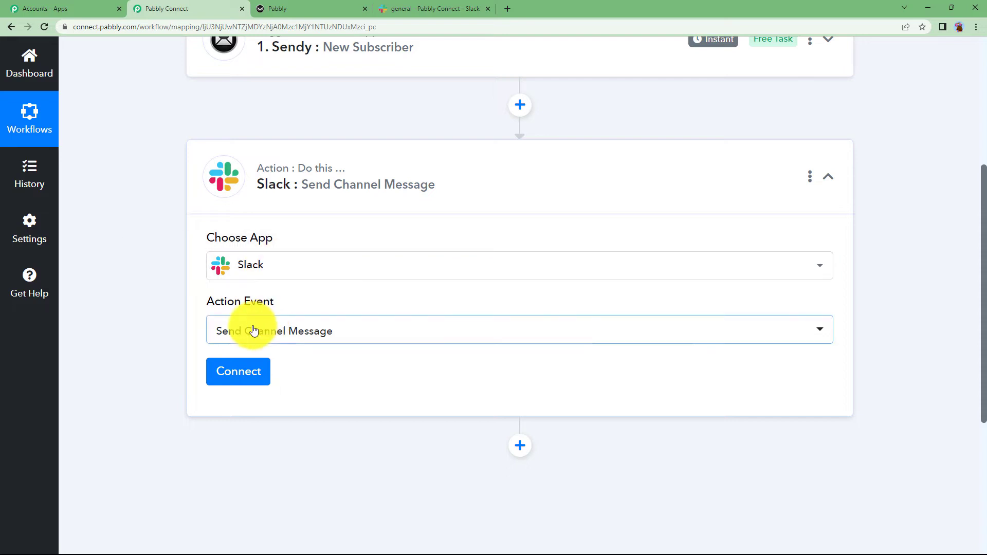
left_click(246, 377)
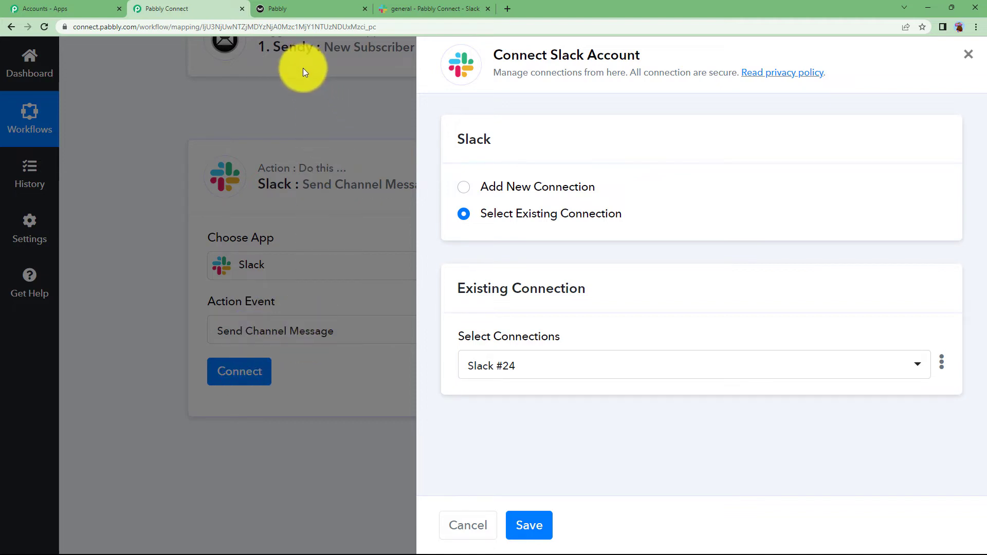
left_click(478, 191)
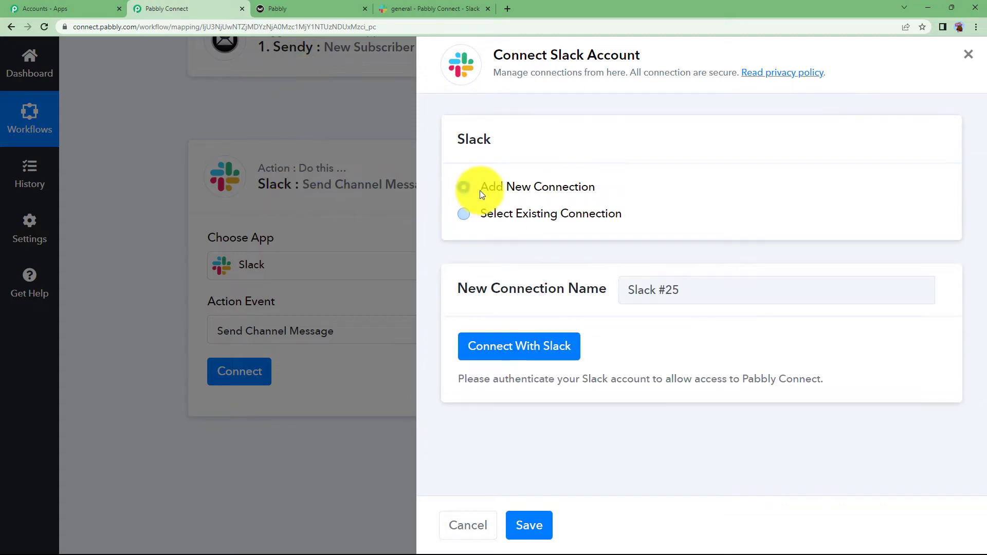
left_click(482, 358)
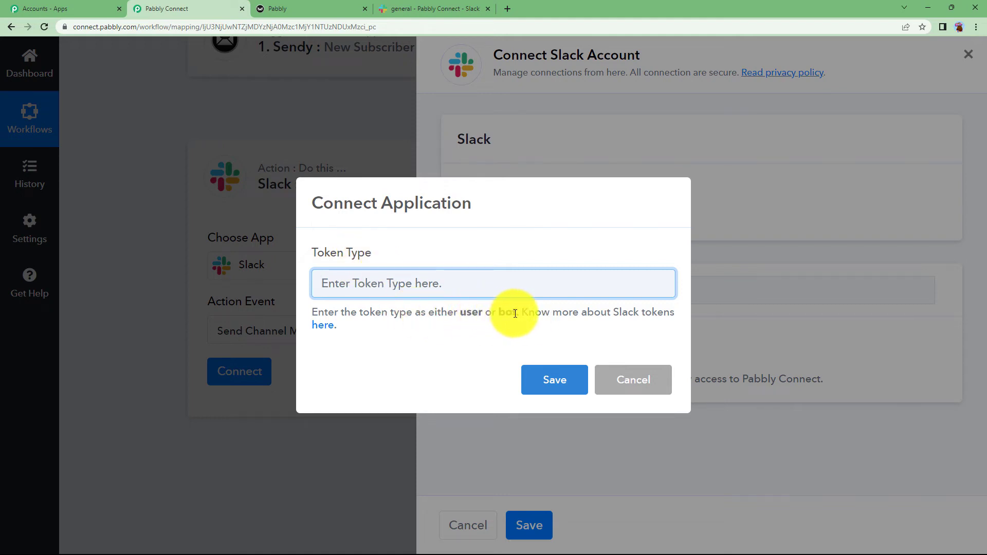
Open the Slack token help page and examine the permissions of the user and bot token types
left_click(325, 326)
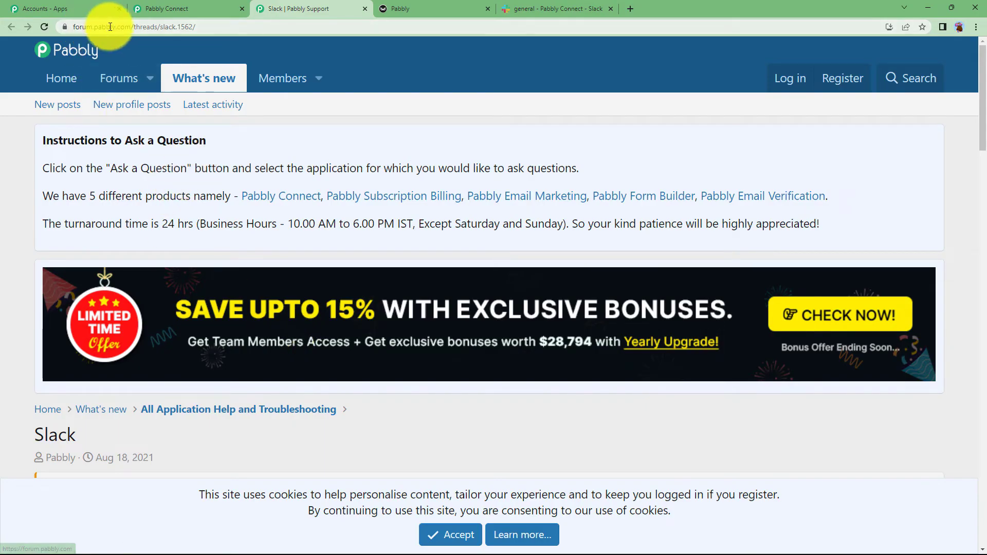
scroll(285, 296, "down", 8)
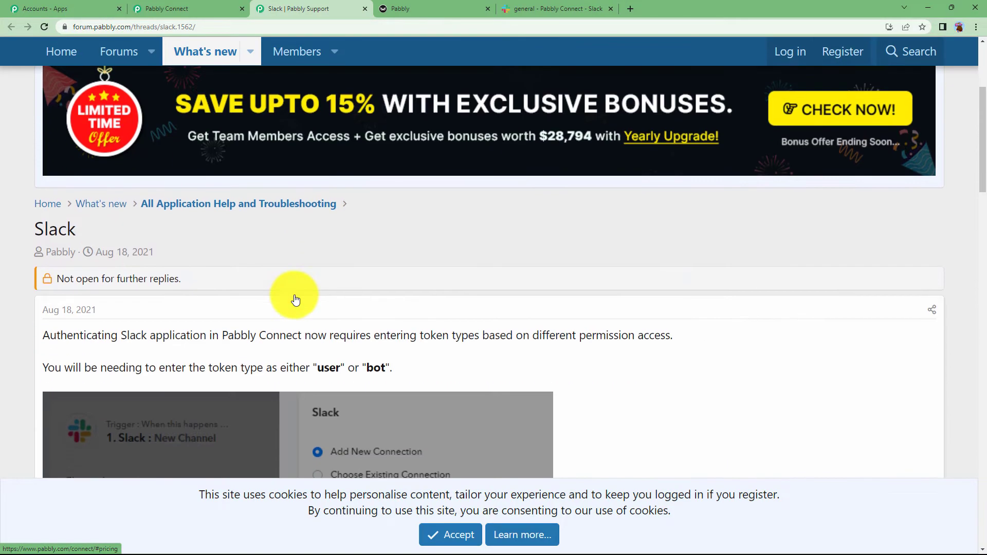
scroll(295, 299, "down", 8)
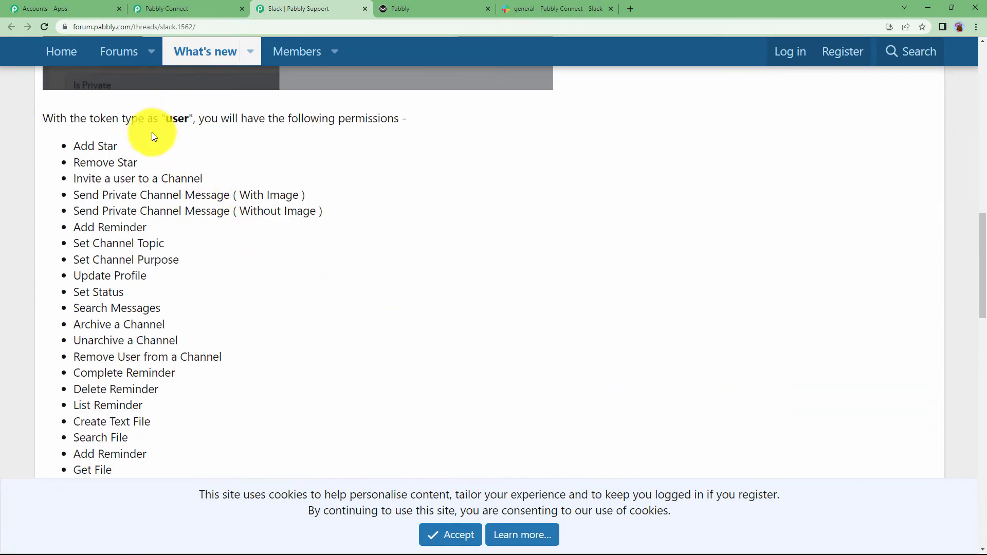
left_click_drag(66, 146, 232, 436)
scroll(243, 396, "down", 2)
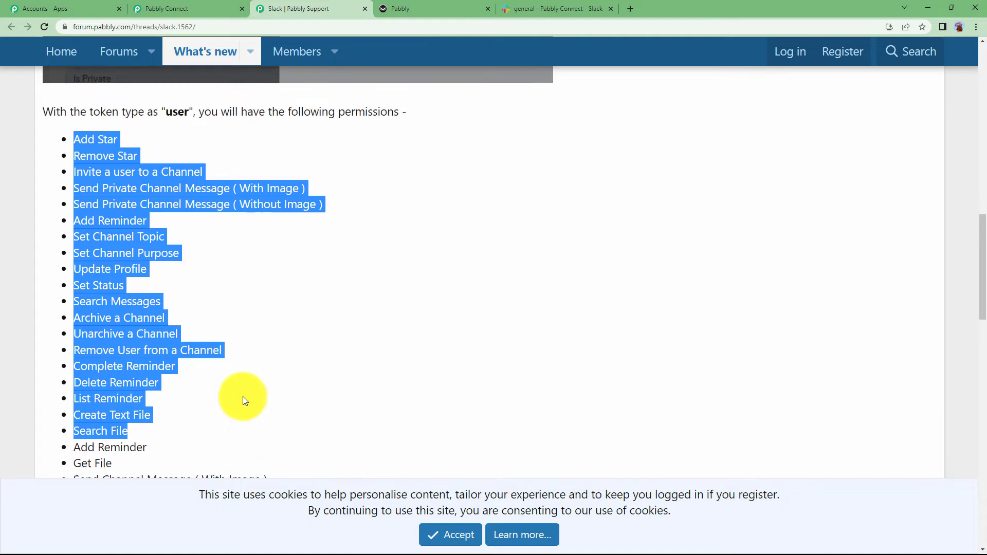
scroll(242, 396, "down", 7)
scroll(164, 391, "down", 3)
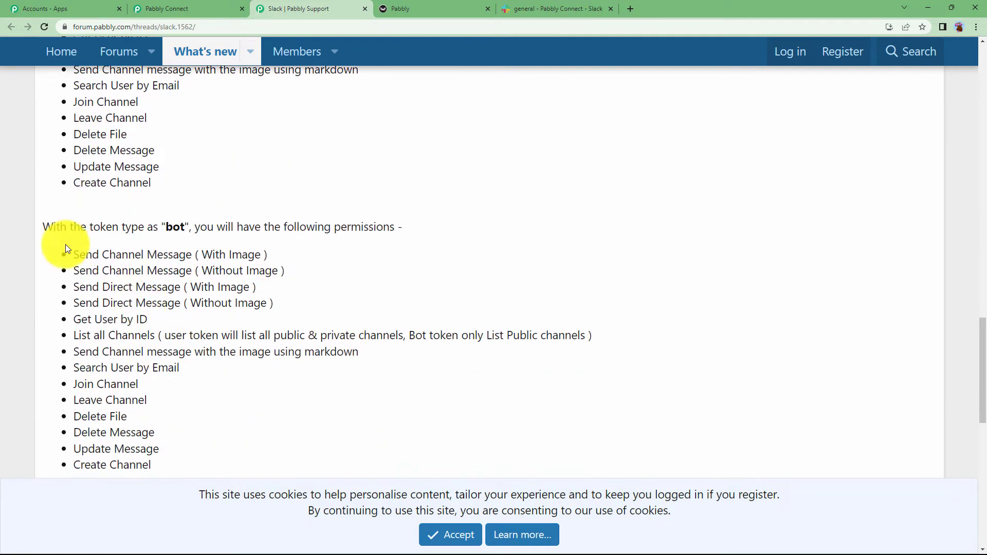
left_click_drag(76, 245, 129, 418)
left_click(121, 273)
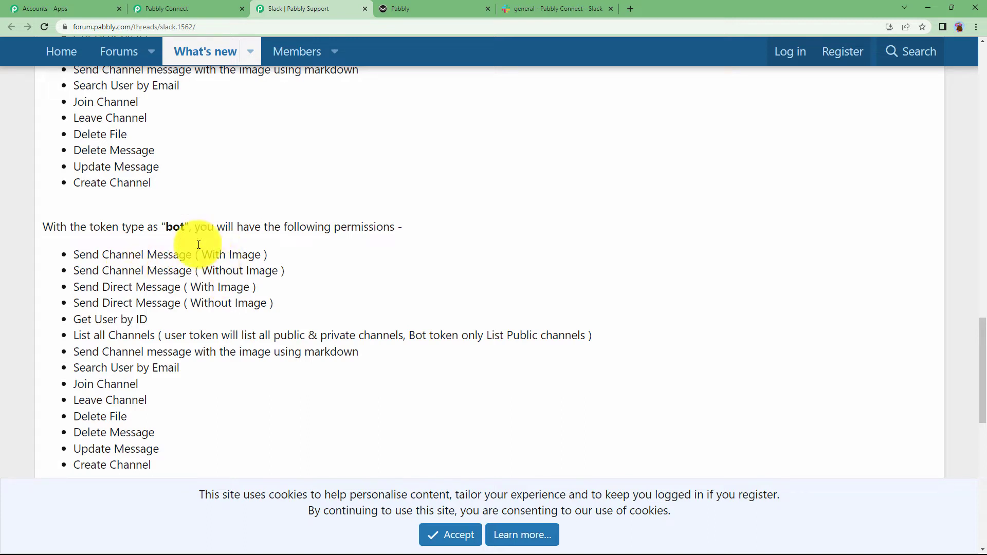
Return to Pabbly Connect, set the token type to bot, and authorize access to the Pabbly Connect Slack workspace
left_click(166, 9)
left_click(354, 275)
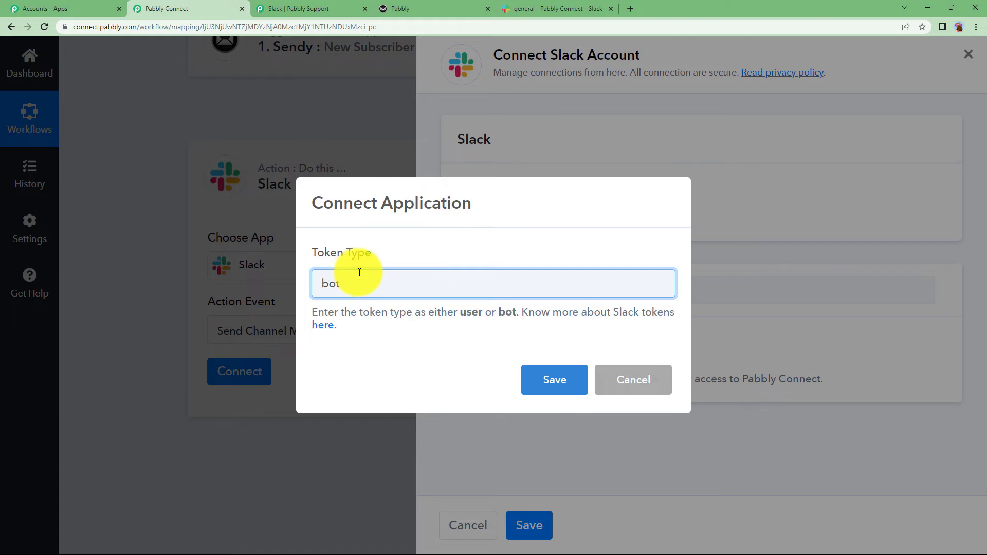
left_click(541, 383)
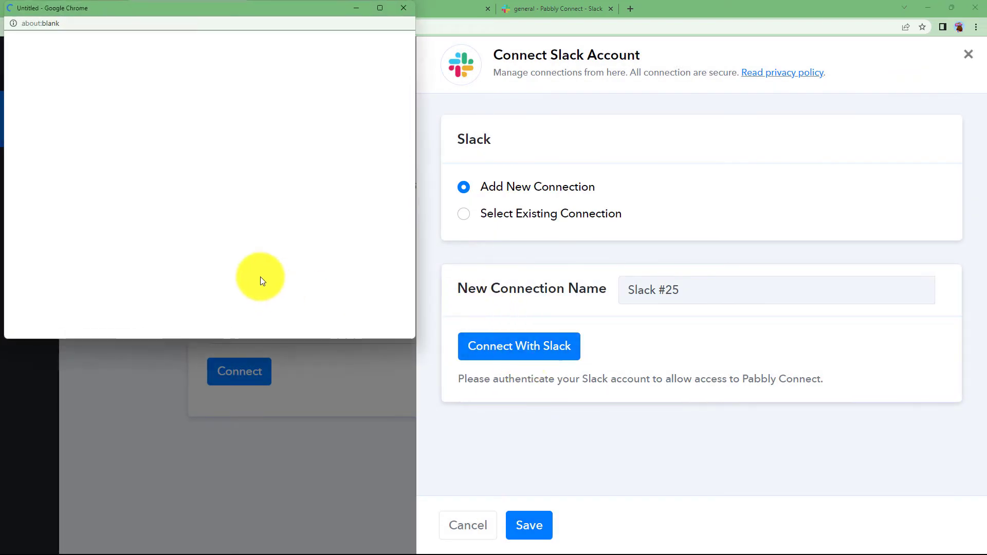
scroll(252, 234, "down", 8)
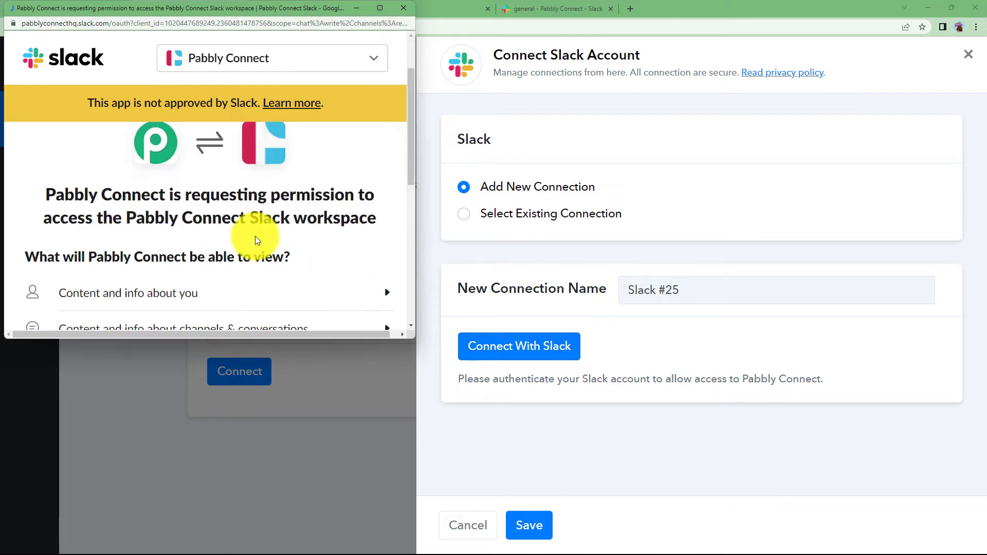
left_click(251, 236)
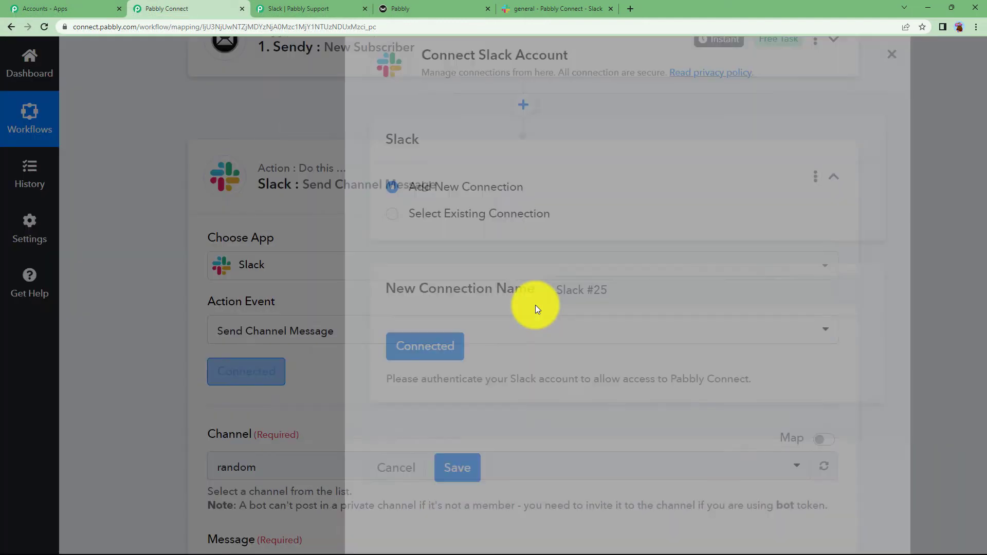
Switch to Slack and look through the new-event-details, new-registrations and new-tasks channels
scroll(187, 364, "down", 3)
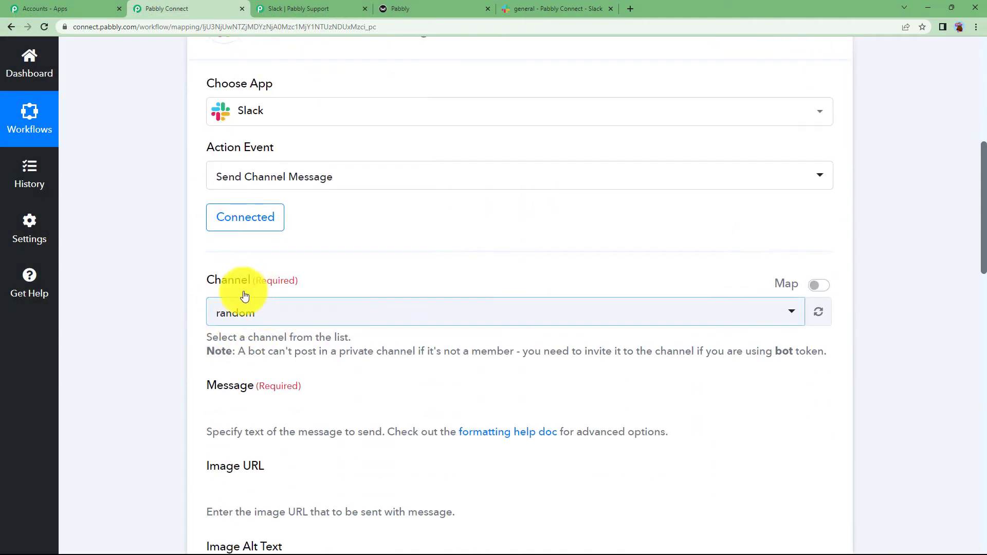
left_click(578, 9)
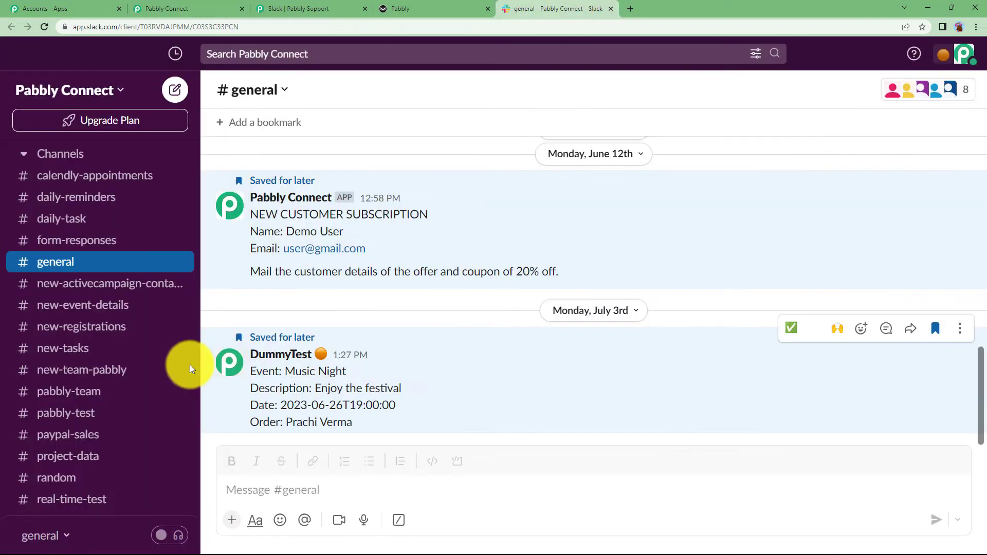
left_click(114, 304)
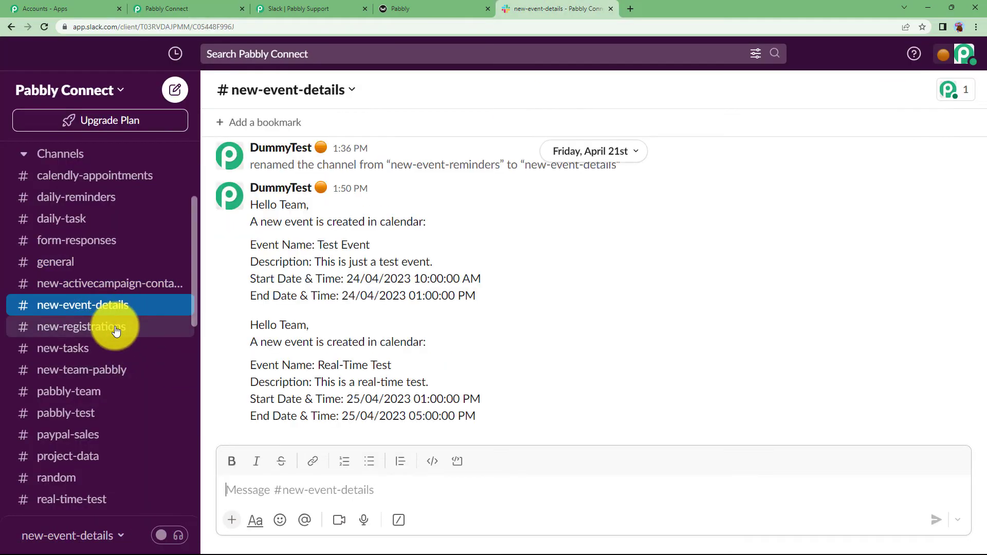
left_click(109, 327)
left_click(100, 353)
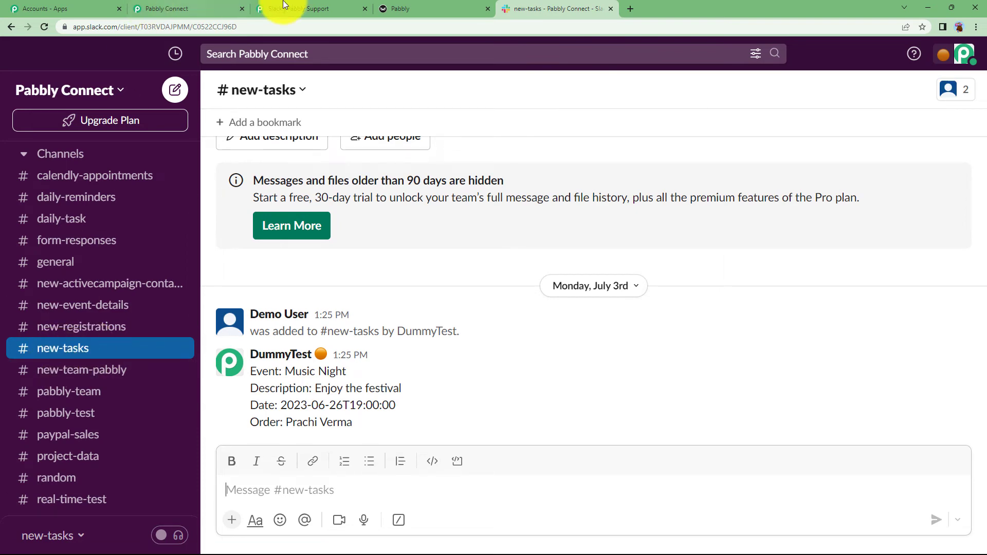
Switch back to Pabbly Connect and set the Slack action's channel to new-task
left_click(214, 5)
scroll(249, 245, "down", 2)
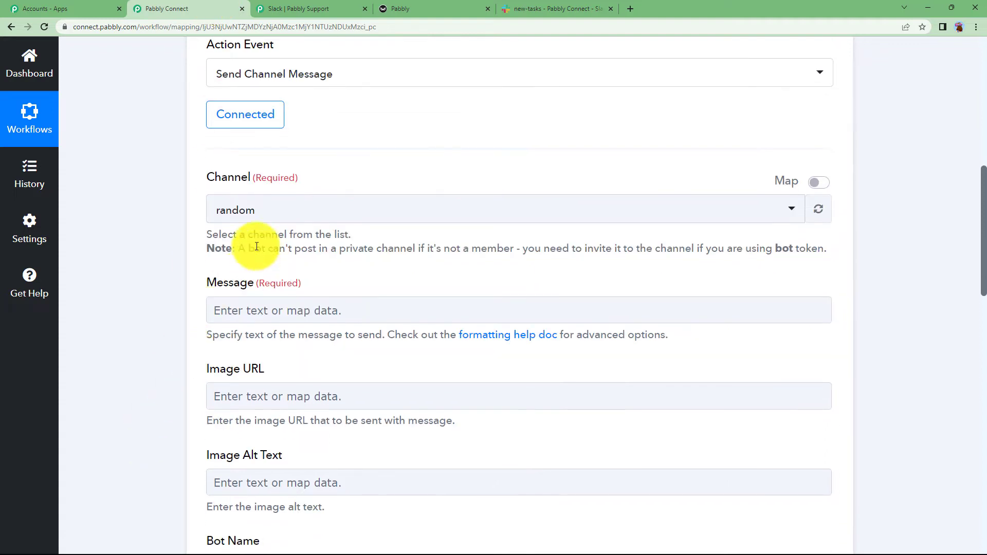
left_click(257, 213)
scroll(291, 385, "down", 6)
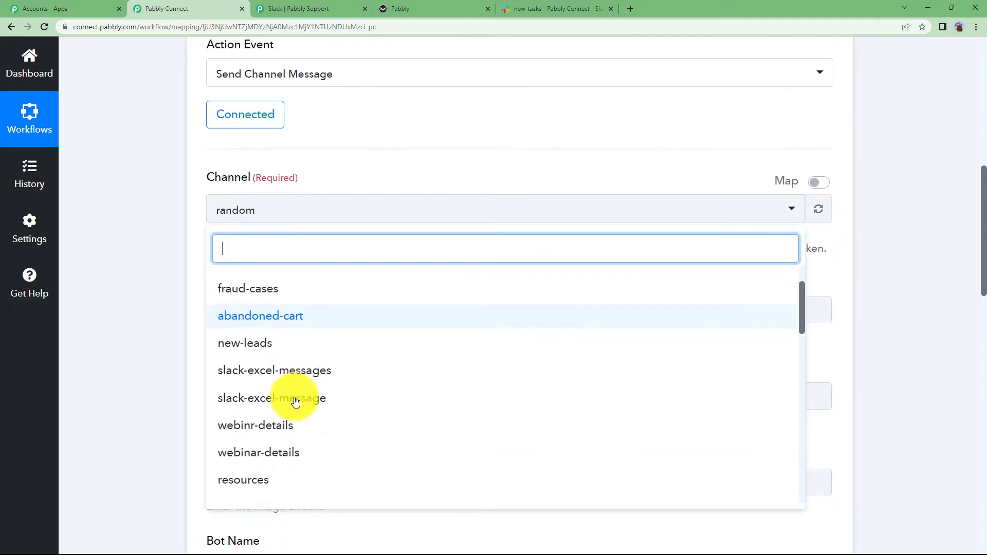
scroll(295, 402, "down", 1)
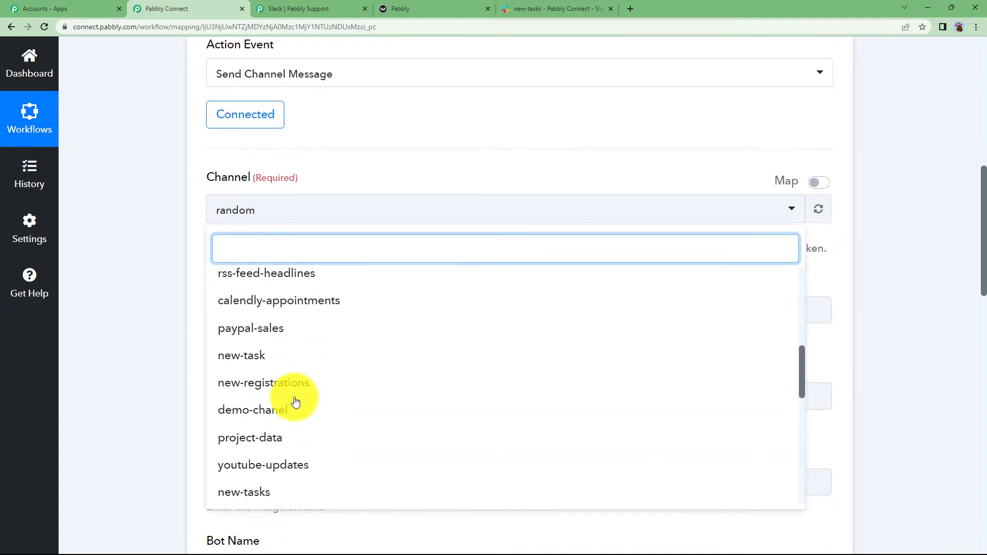
left_click(269, 355)
left_click(271, 211)
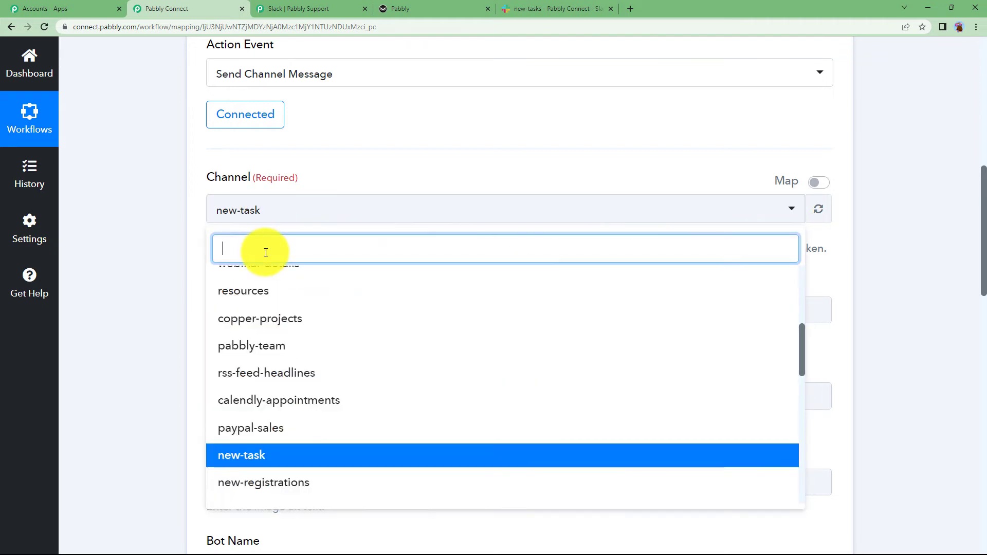
left_click(160, 205)
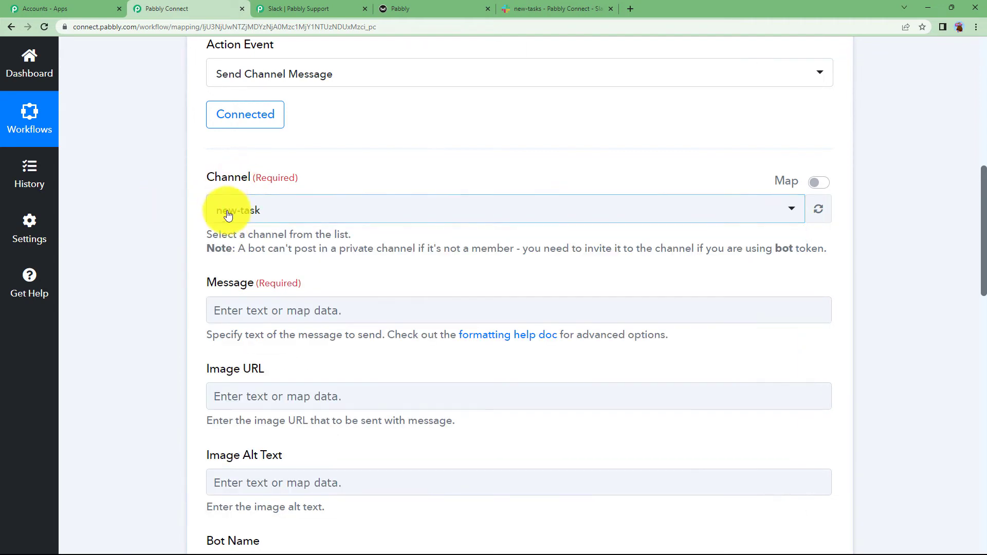
Paste the message template "New Subscription added to Sendy:" with Name and Email lines into the Slack action's message
left_click(258, 322)
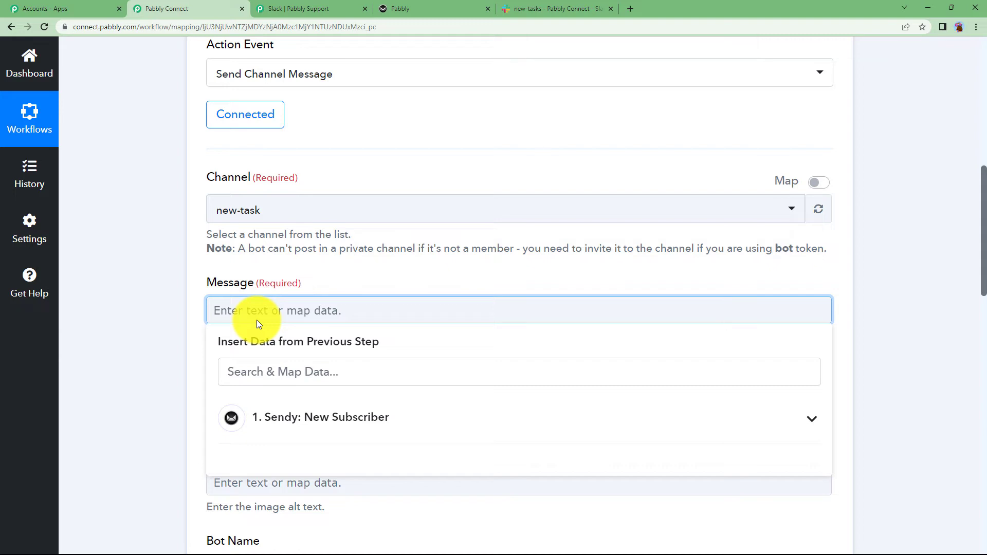
type("New Subscription added to Sendy:  Name: Email:")
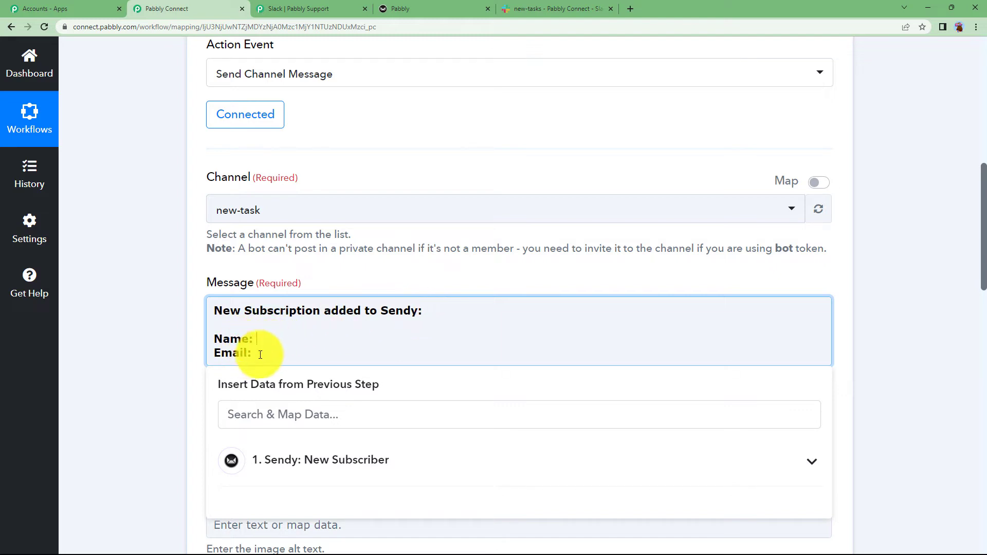
Review the name and email fields in the data captured by the Sendy trigger
scroll(183, 351, "down", 2)
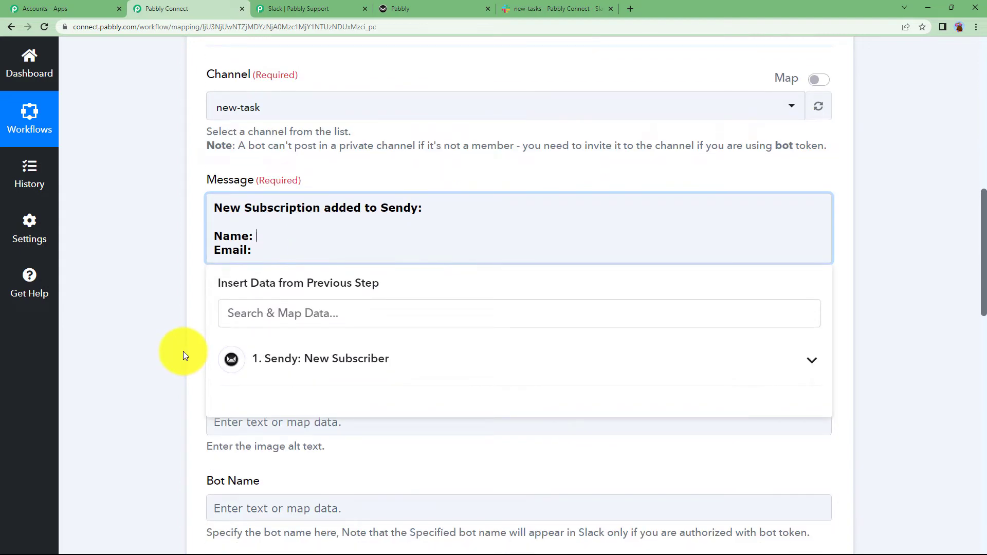
left_click(261, 243)
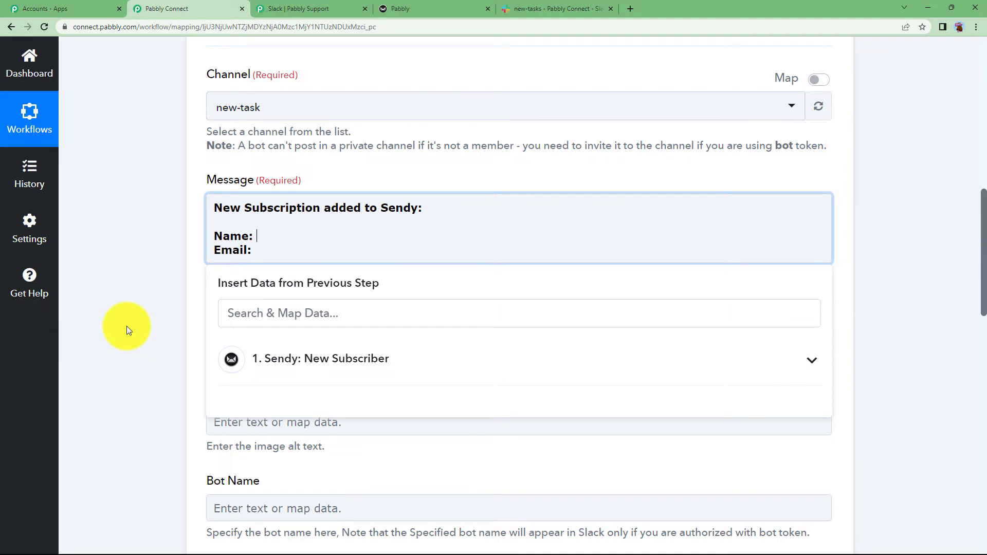
scroll(127, 326, "up", 10)
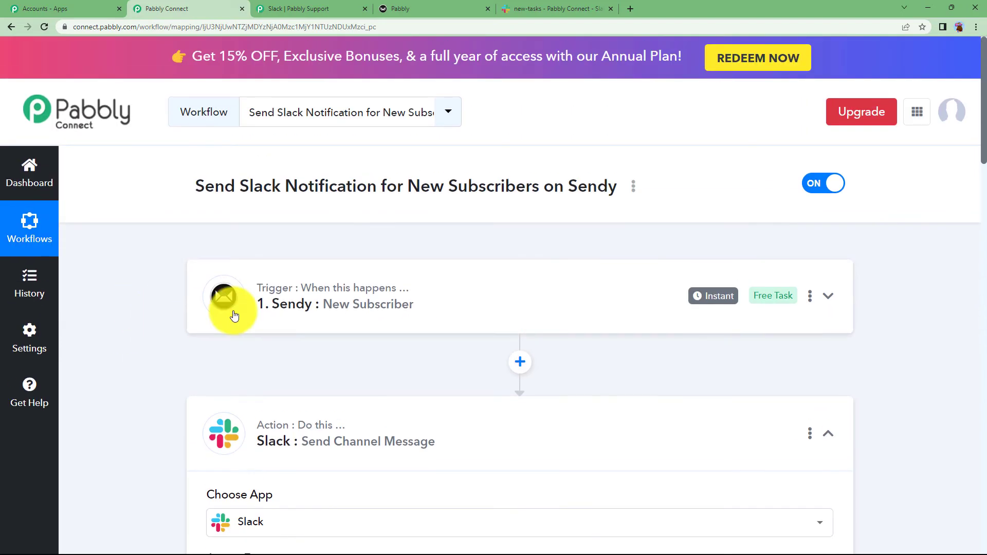
left_click(234, 316)
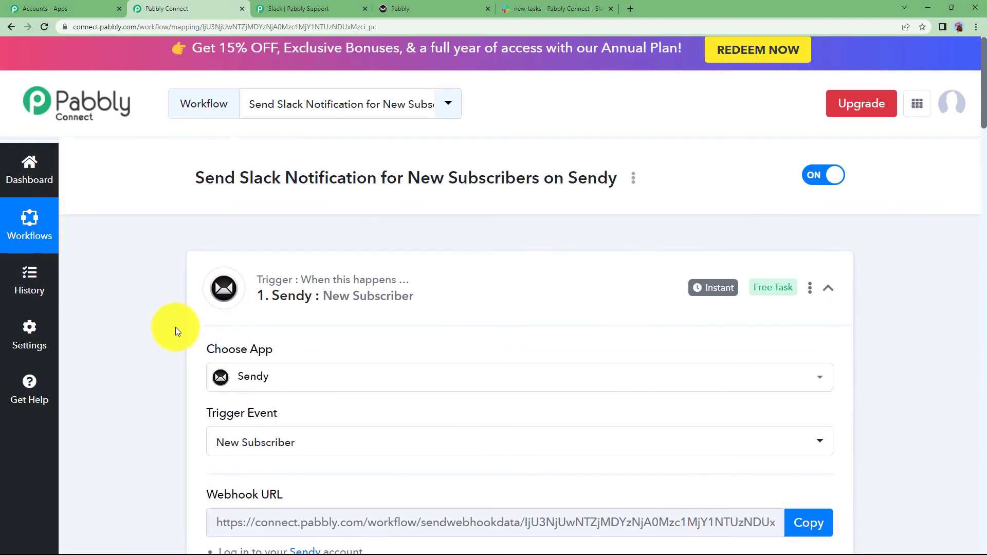
scroll(174, 327, "down", 10)
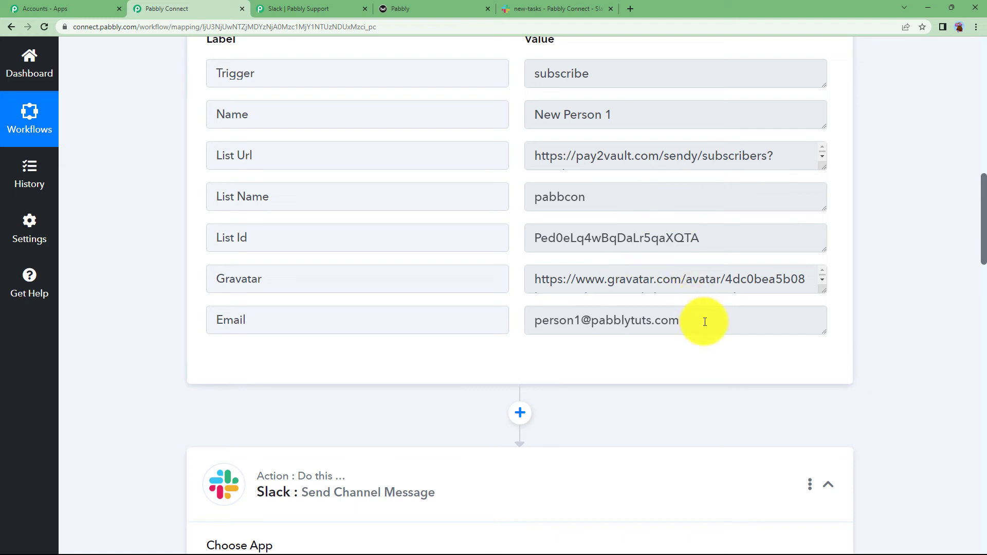
triple_click(705, 322)
left_click(575, 341)
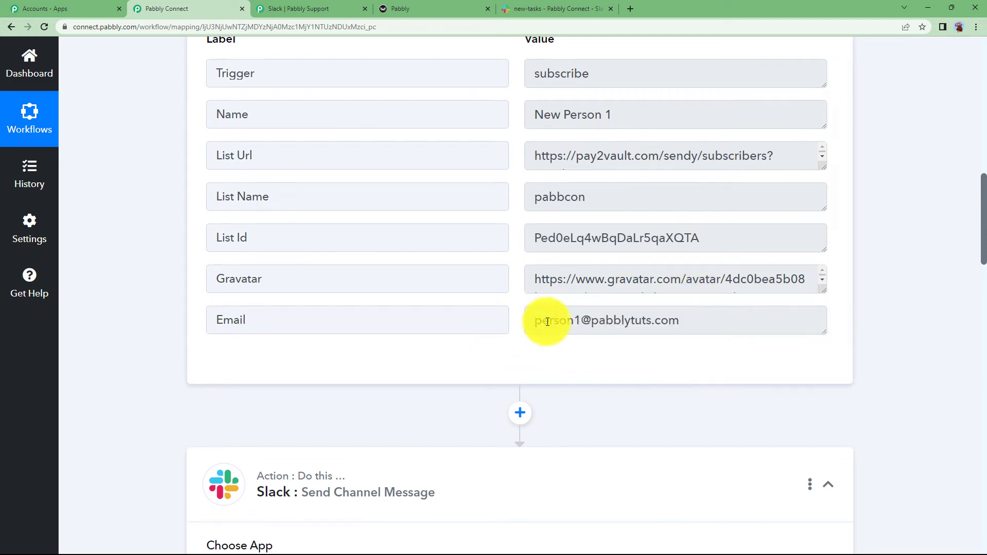
scroll(151, 359, "down", 10)
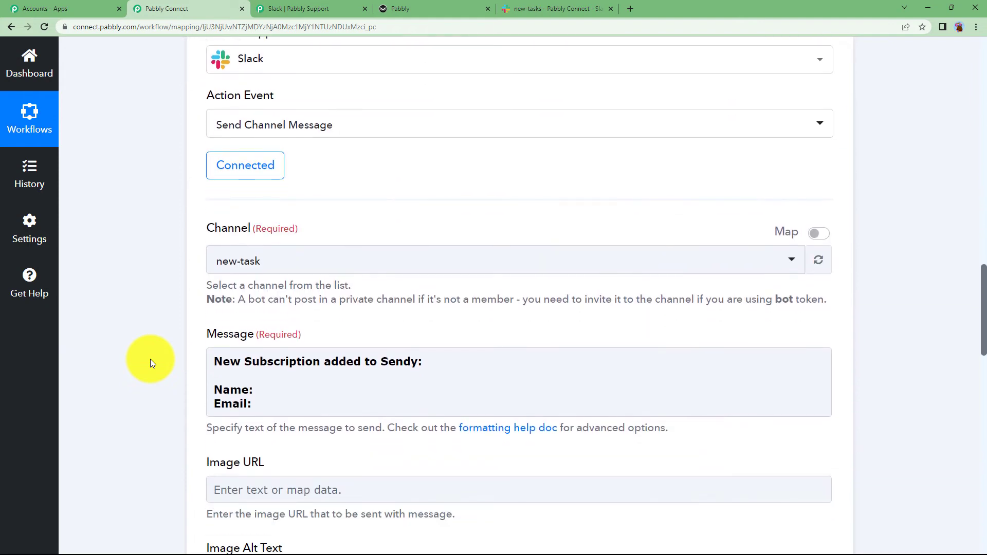
Map the Sendy trigger's Name and Email fields into the matching lines of the Slack message
left_click(275, 402)
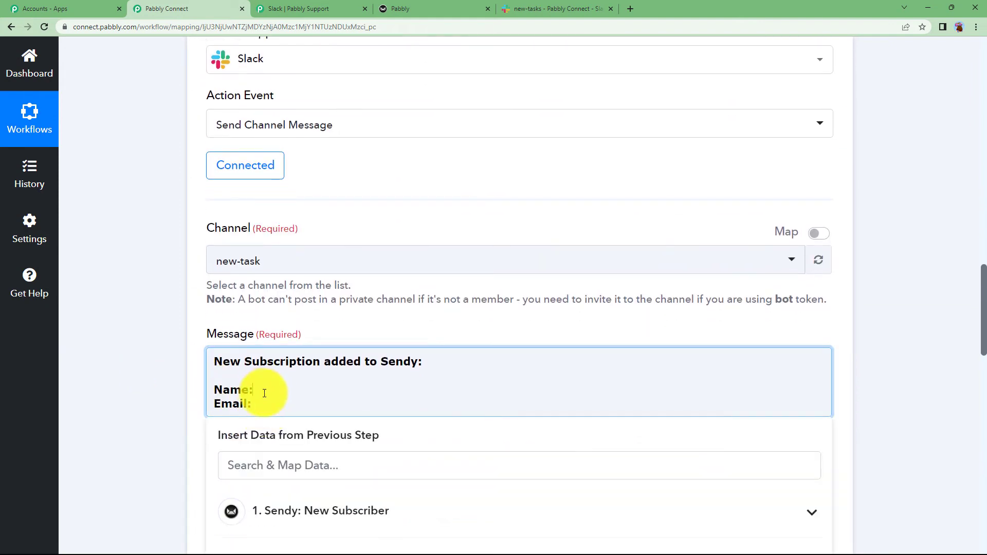
scroll(132, 404, "down", 3)
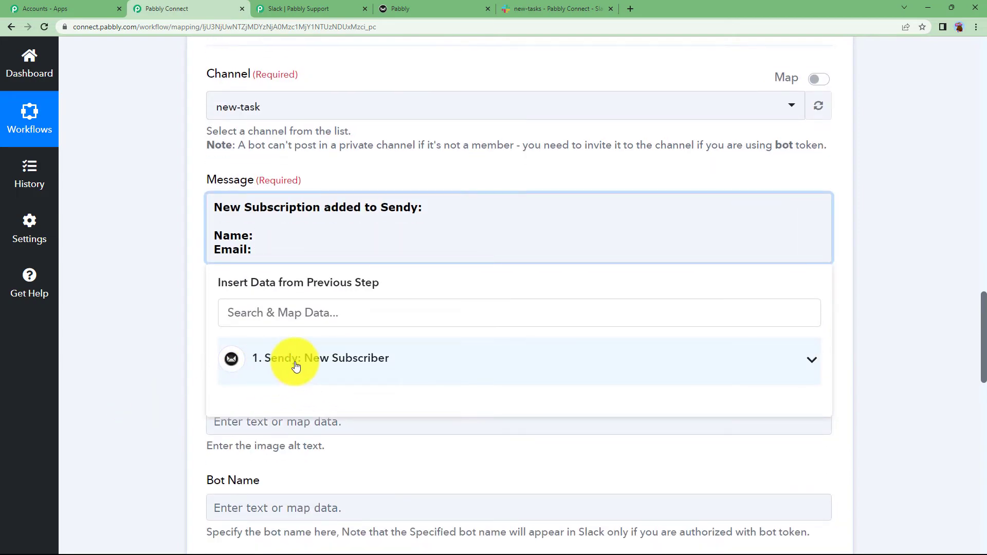
left_click(289, 368)
scroll(163, 397, "down", 2)
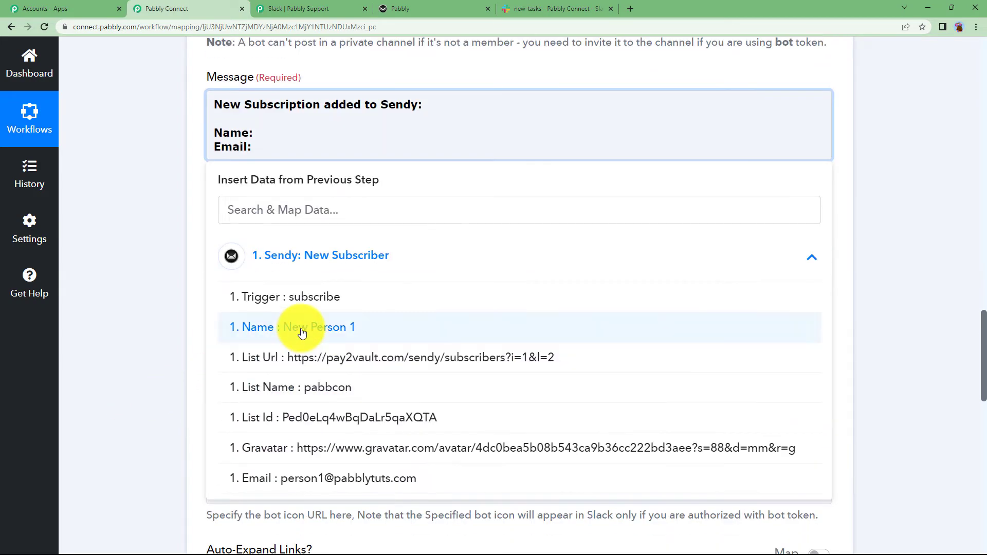
left_click(298, 329)
left_click(287, 155)
left_click(302, 265)
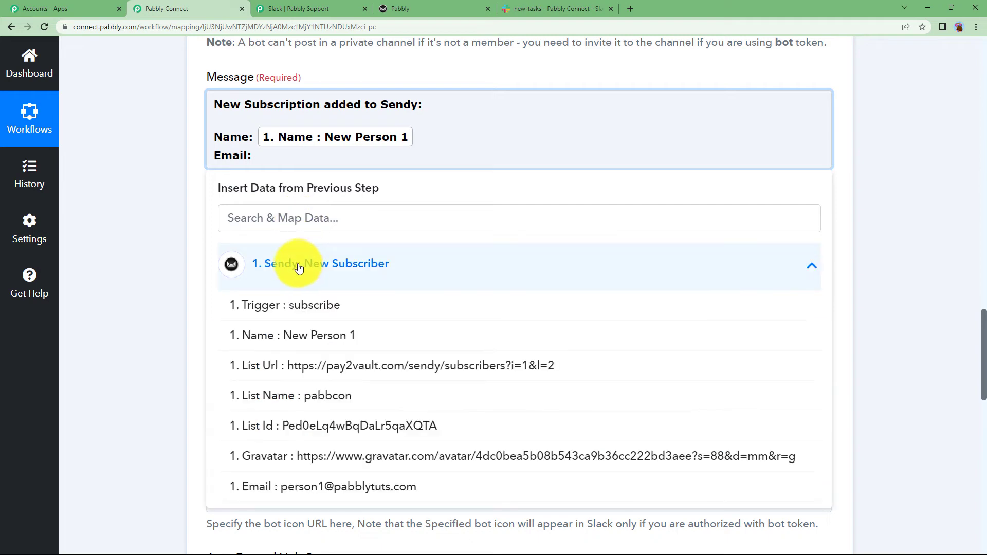
left_click(326, 486)
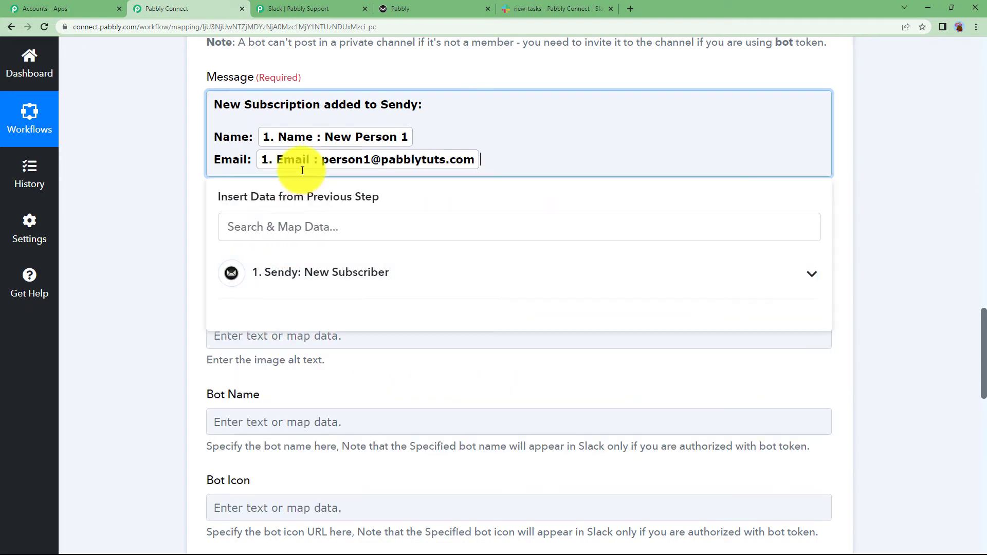
left_click(184, 208)
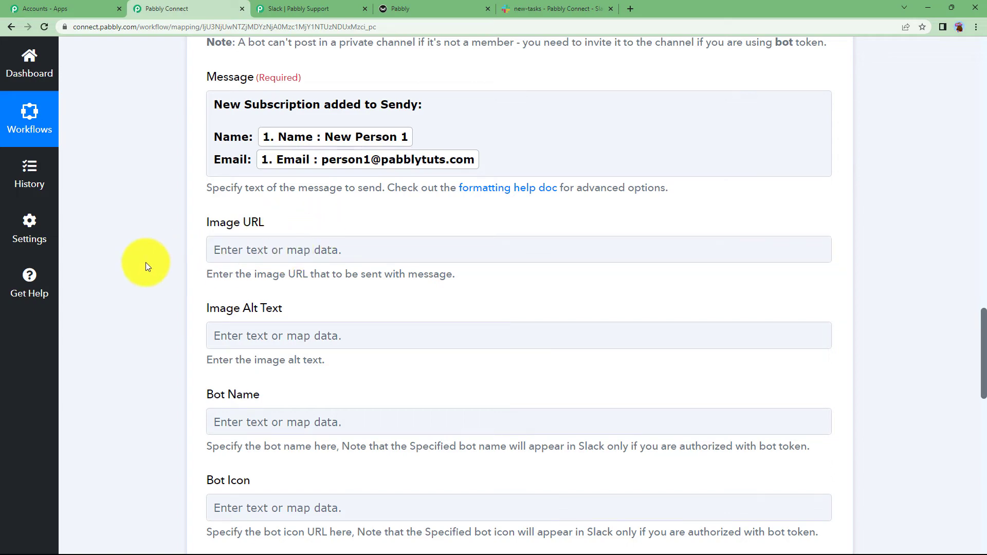
Save the Slack action and send a test request
scroll(146, 262, "down", 2)
scroll(147, 262, "down", 12)
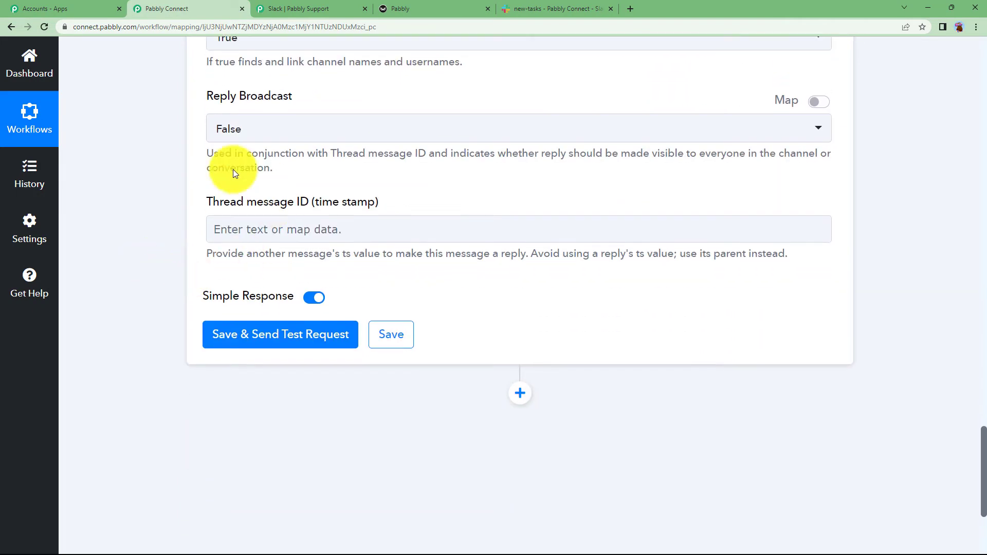
left_click(244, 334)
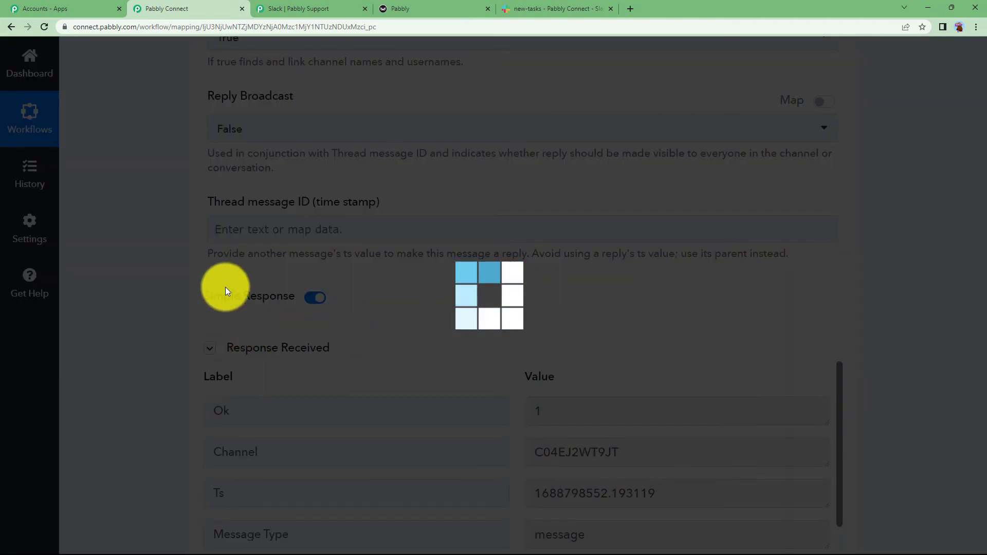
Examine the response received from the Slack test request, from its Ok value through the message elements
scroll(170, 344, "down", 4)
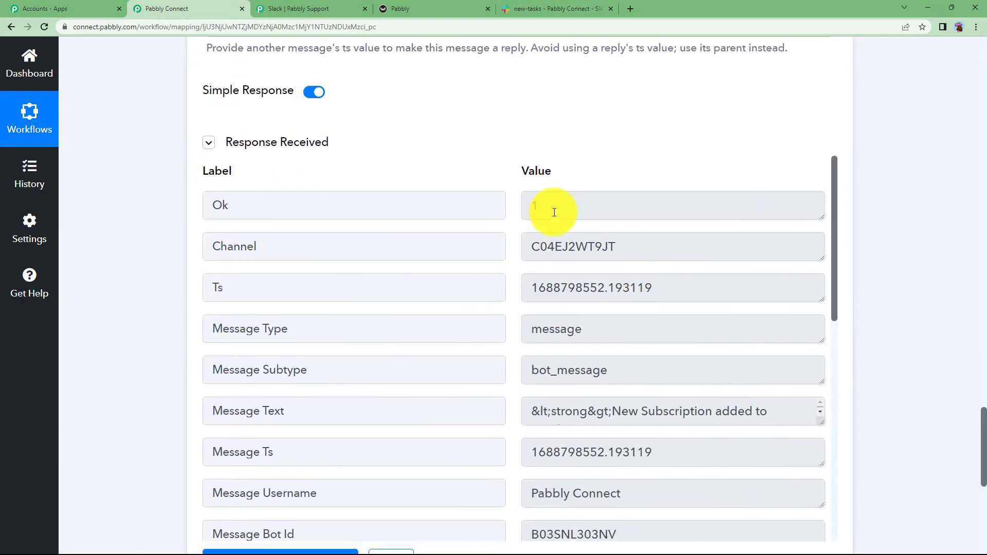
left_click(527, 206)
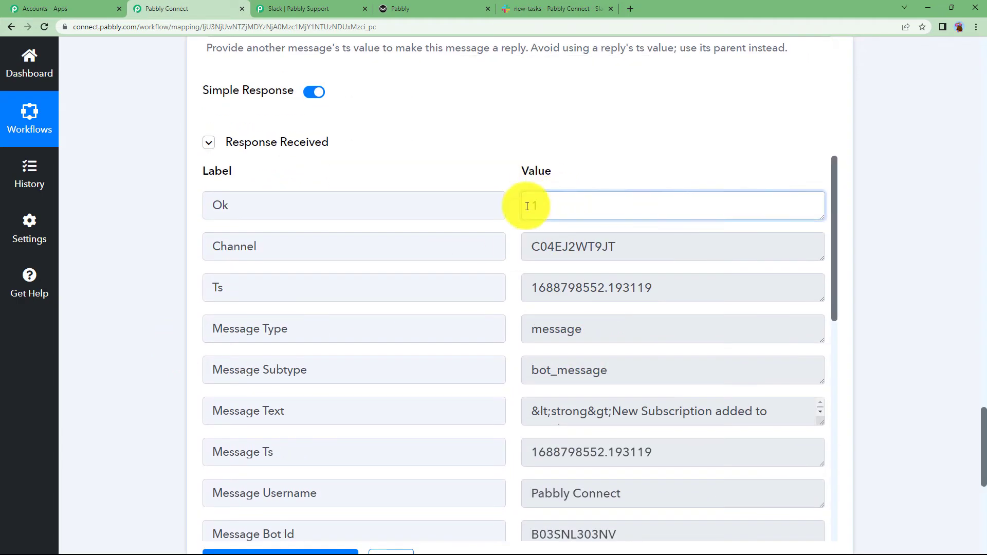
scroll(453, 256, "down", 8)
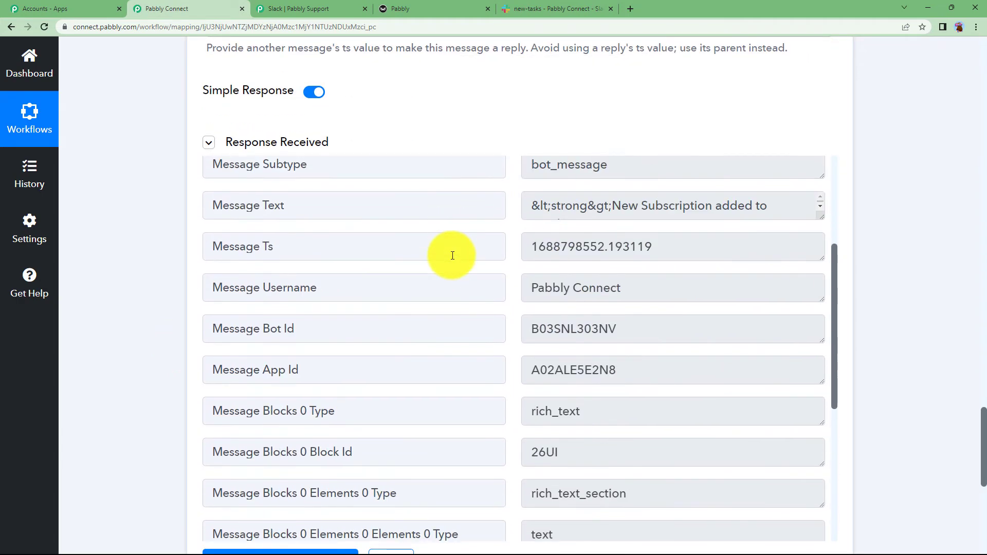
scroll(453, 256, "down", 2)
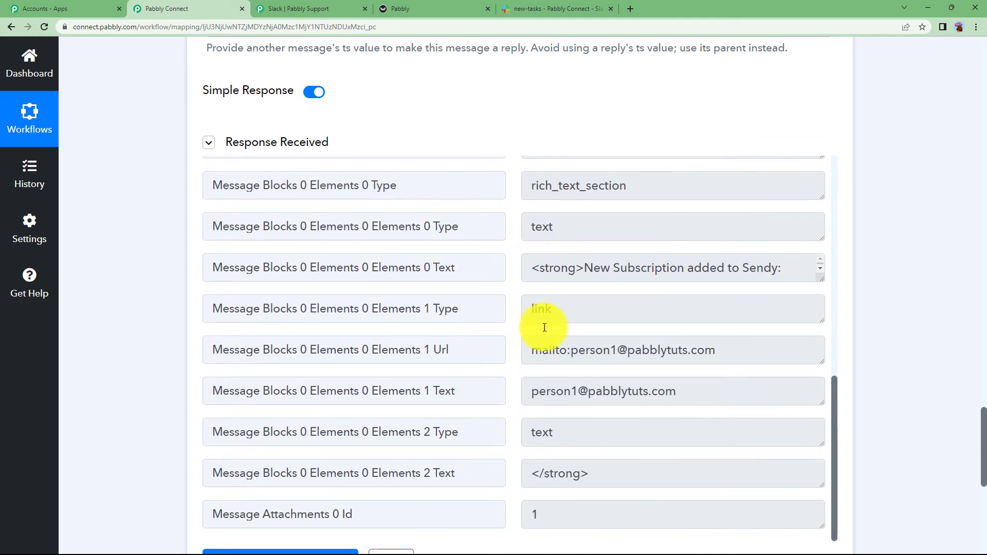
scroll(528, 364, "down", 2)
scroll(526, 335, "up", 12)
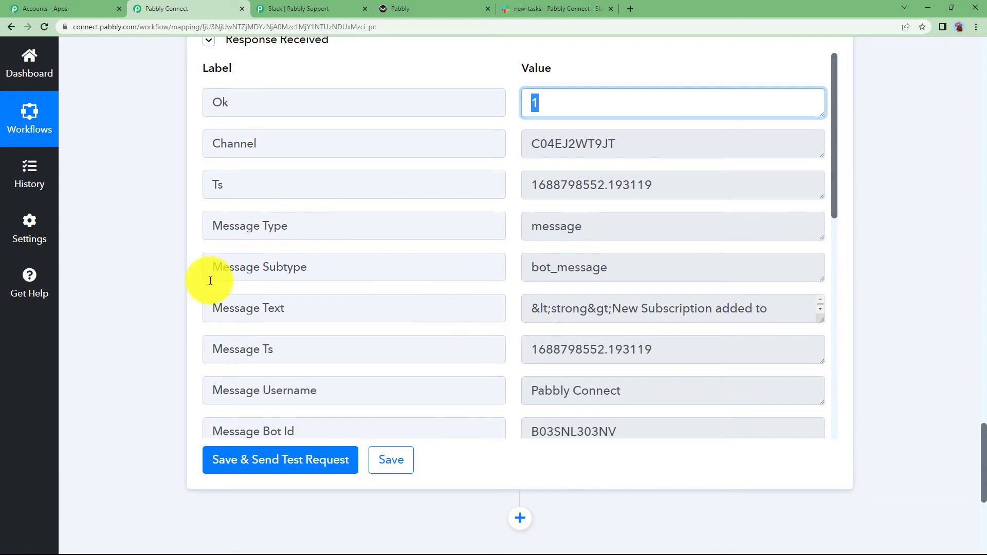
Collapse the Slack action and the Sendy trigger in the workflow
scroll(192, 285, "up", 12)
scroll(192, 283, "up", 15)
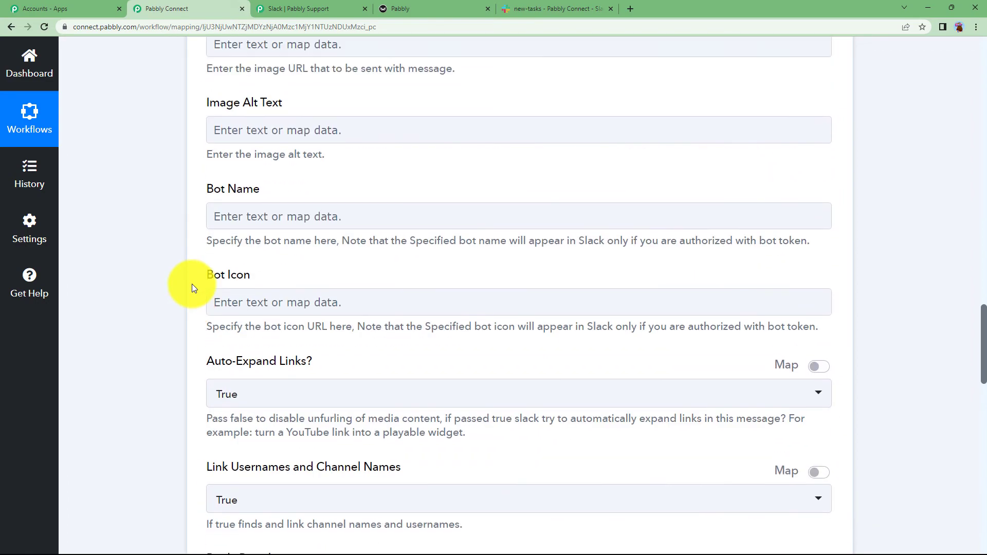
scroll(194, 284, "up", 2)
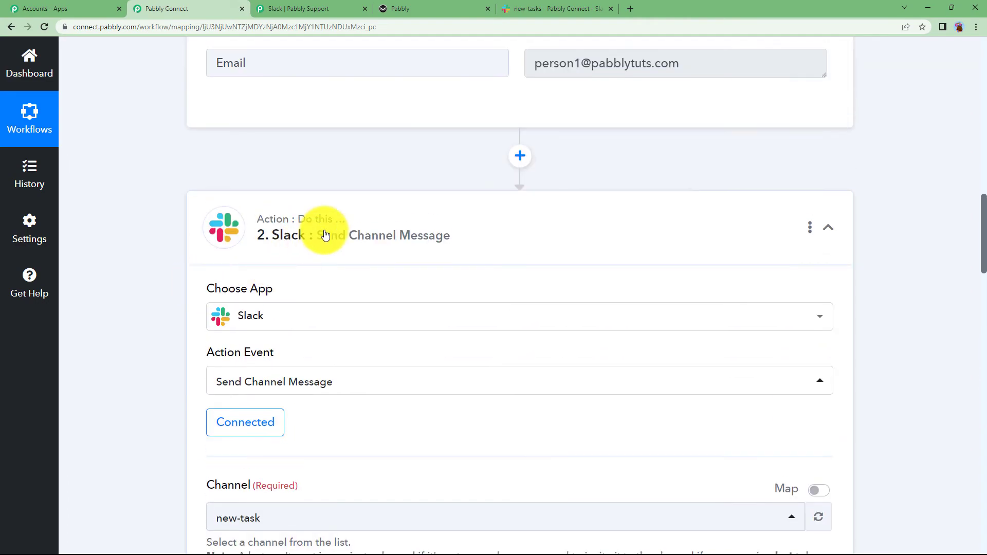
left_click(324, 231)
scroll(152, 278, "up", 10)
scroll(152, 278, "up", 5)
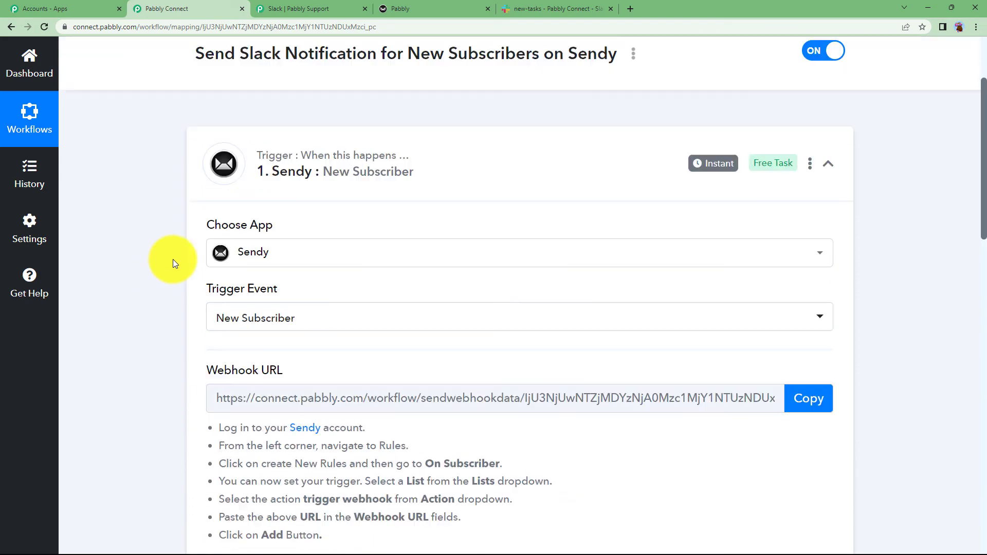
left_click(287, 194)
scroll(180, 248, "up", 2)
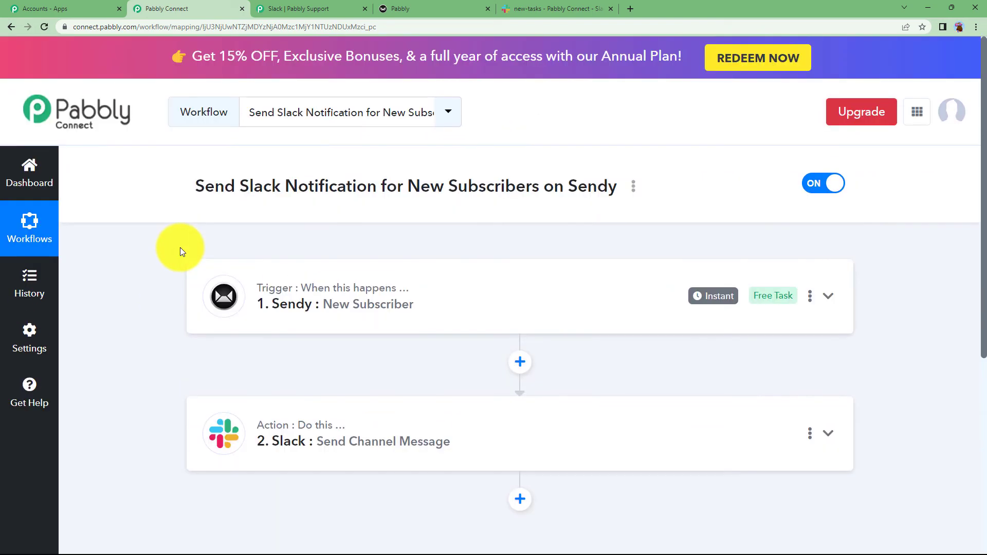
Check Slack's new-tasks channel for the test message and return to Pabbly Connect
mouse_move(287, 430)
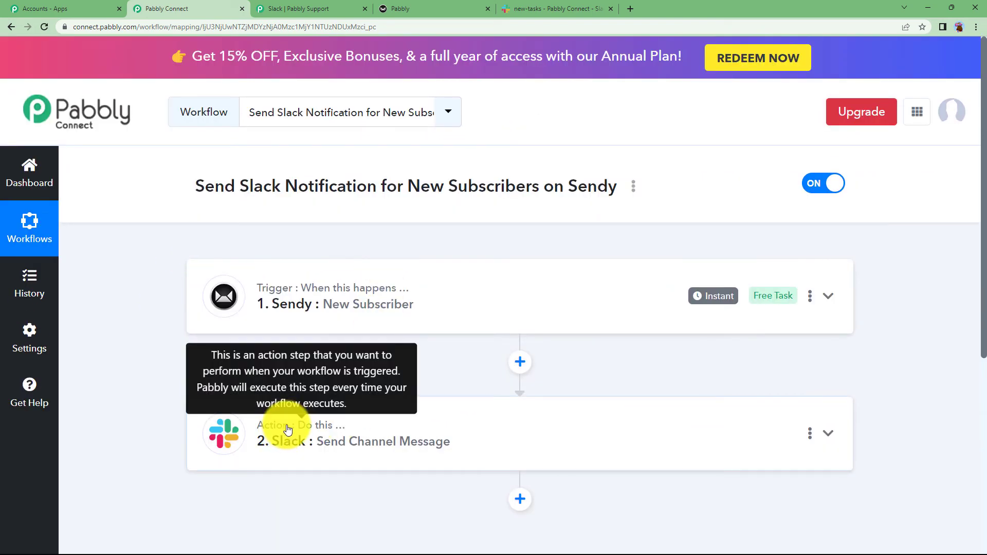
key("ctrl+5")
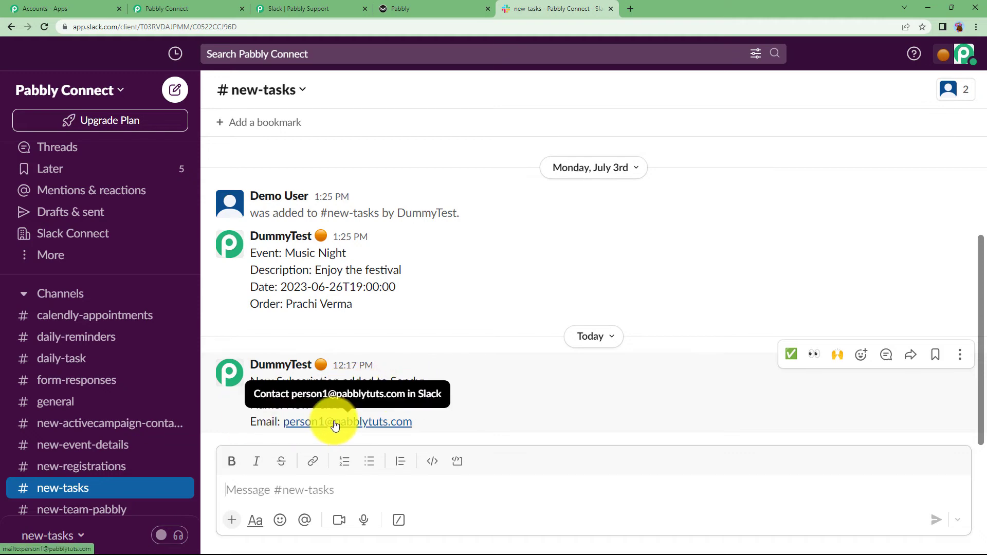
left_click(196, 9)
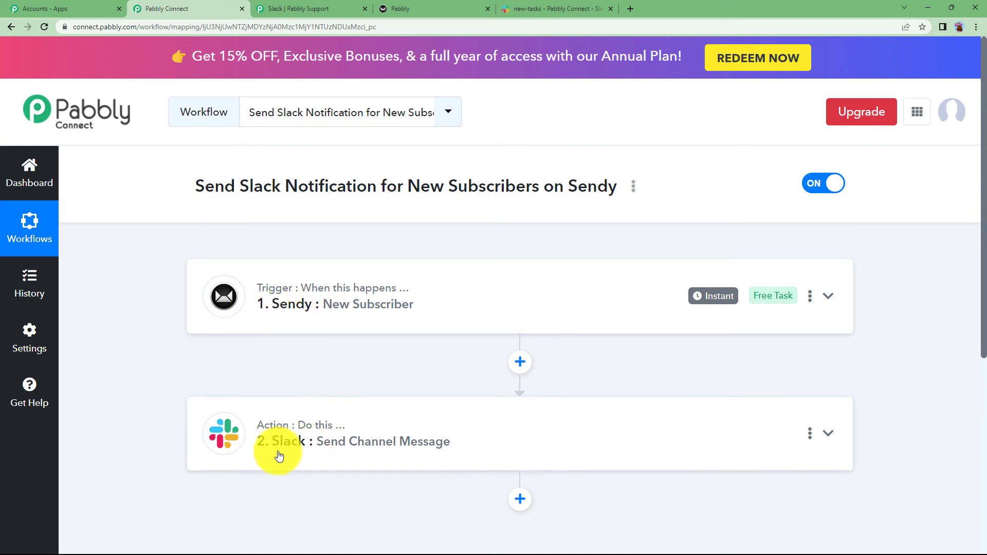
Reopen the Slack action and the Sendy trigger to review their settings and the trigger's captured response
left_click(408, 453)
scroll(162, 428, "down", 6)
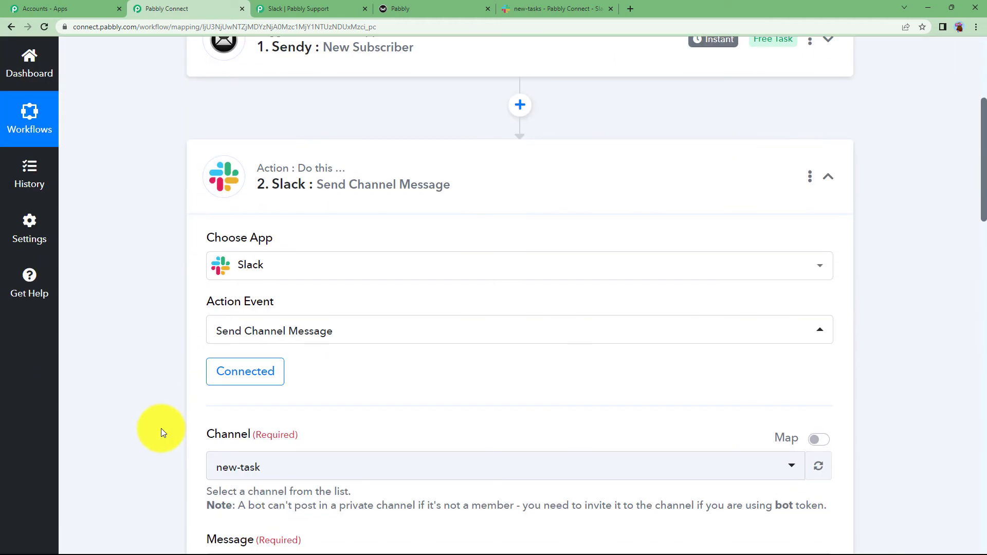
left_click(348, 137)
left_click(318, 244)
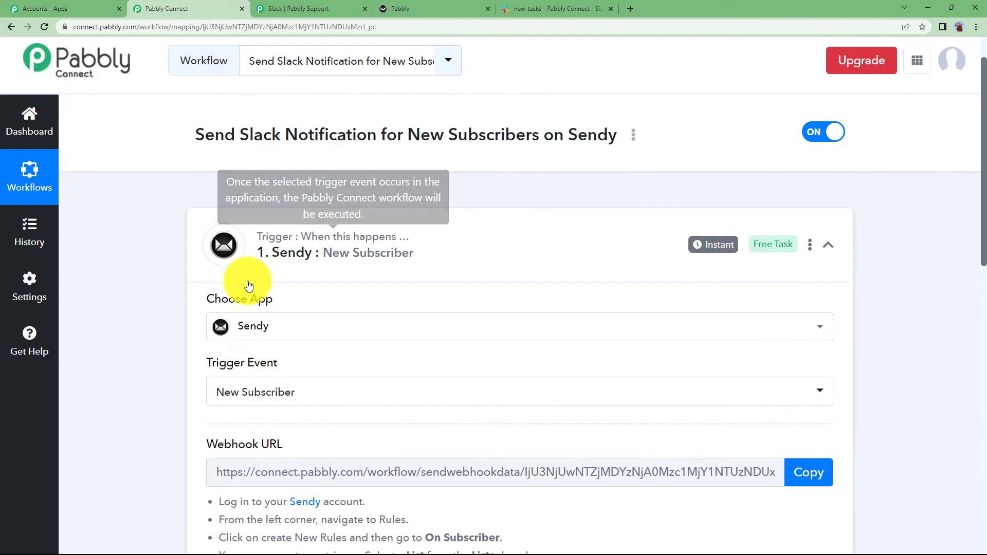
scroll(247, 285, "down", 2)
scroll(245, 291, "down", 3)
scroll(249, 419, "down", 2)
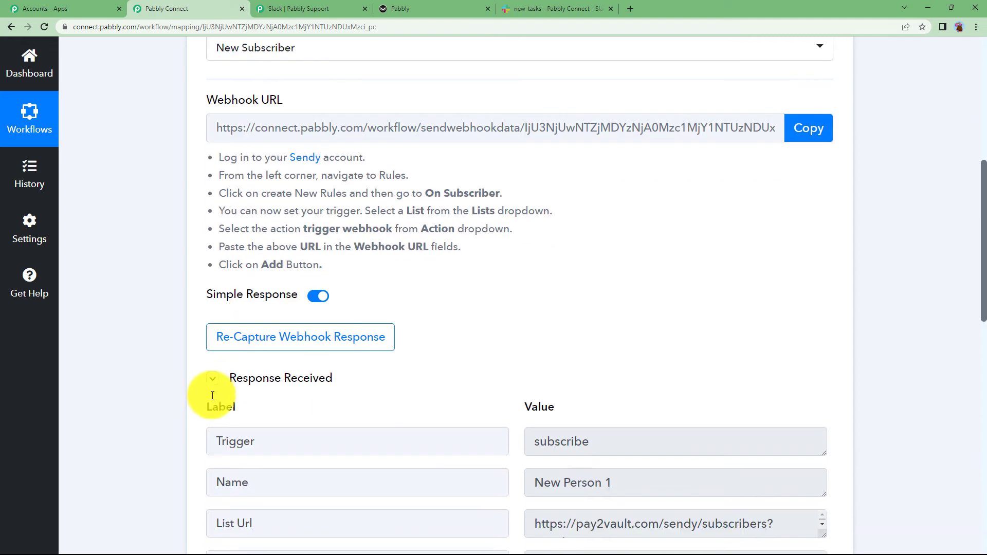
Look at the pabbcon subscriber list in Sendy, return to Pabbly Connect and collapse both workflow steps
left_click(417, 5)
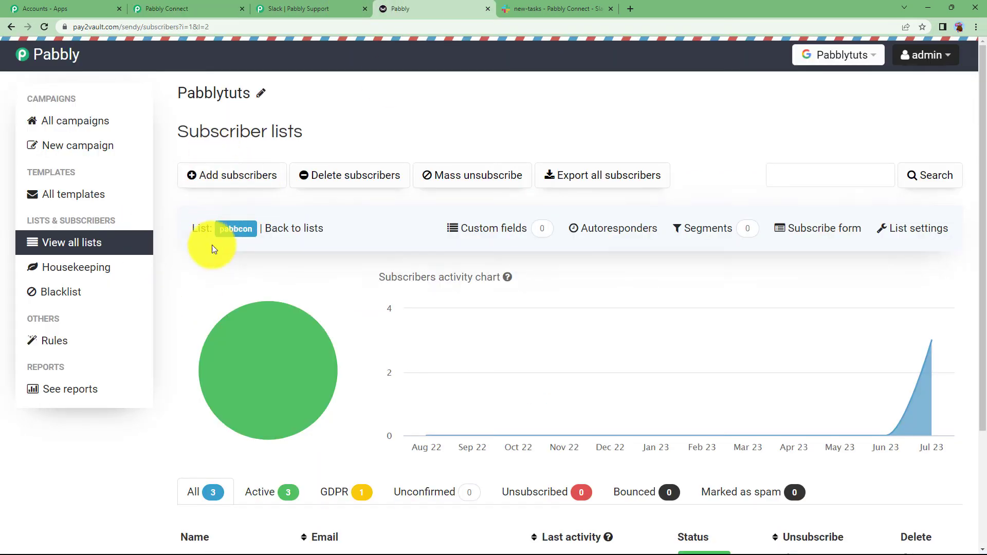
scroll(258, 306, "down", 3)
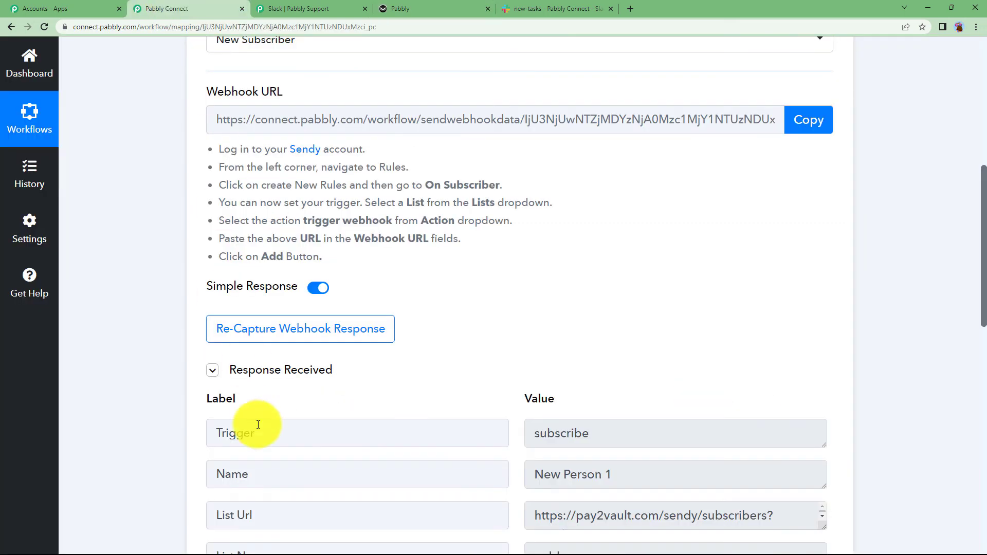
scroll(335, 211, "up", 5)
left_click(341, 153)
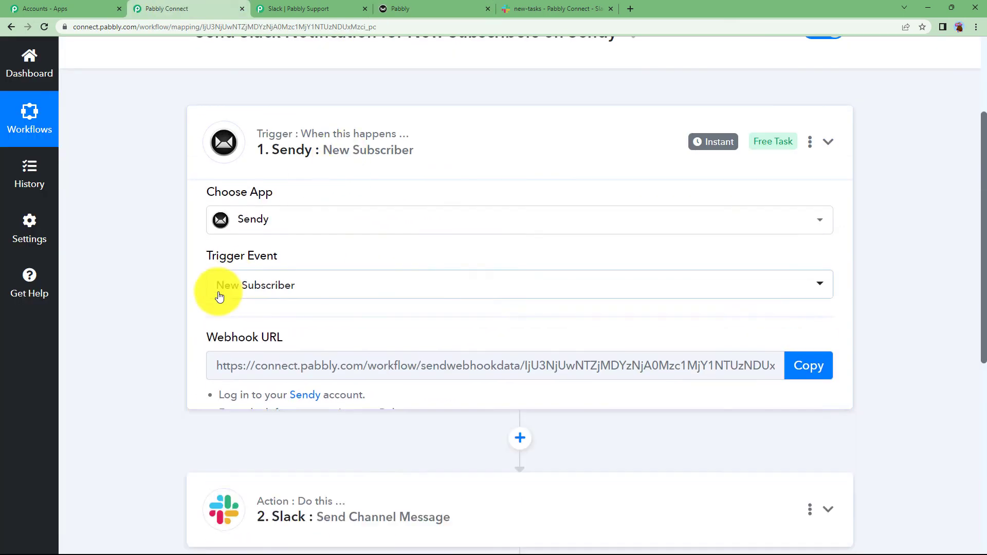
left_click(307, 144)
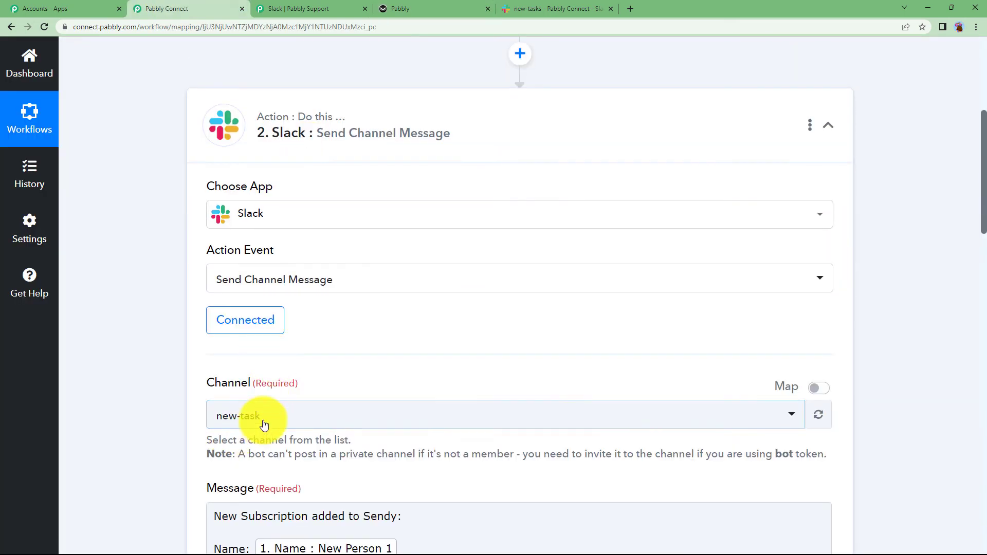
left_click(318, 140)
scroll(254, 303, "up", 3)
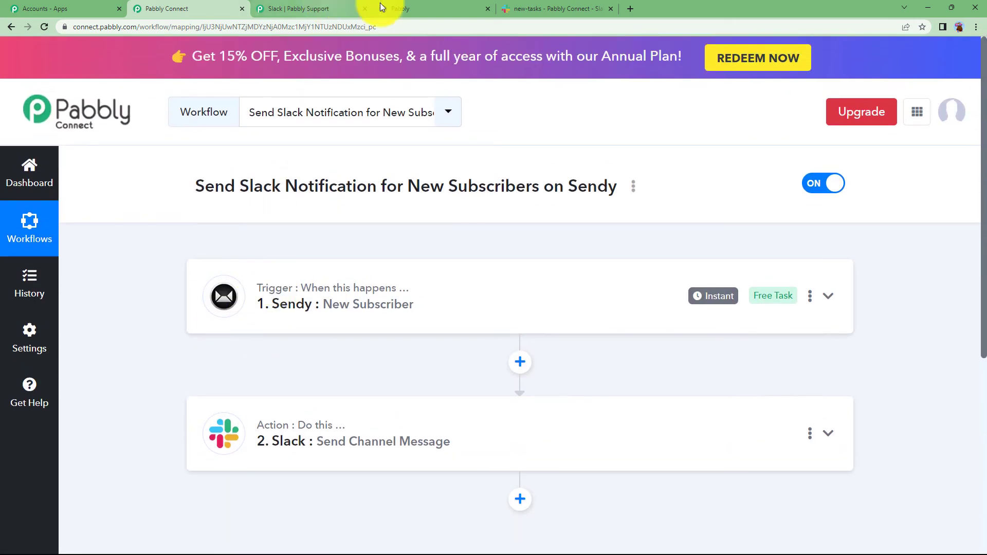
Switch to Sendy and copy the ready-to-use subscribe form URL of the pabbcon list
left_click(409, 5)
scroll(565, 278, "up", 3)
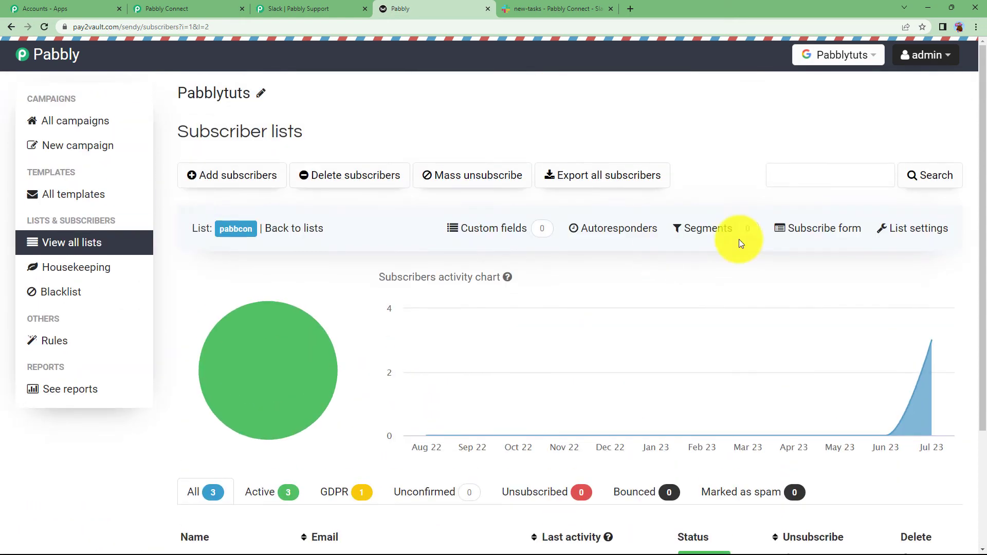
left_click(845, 234)
left_click(337, 214)
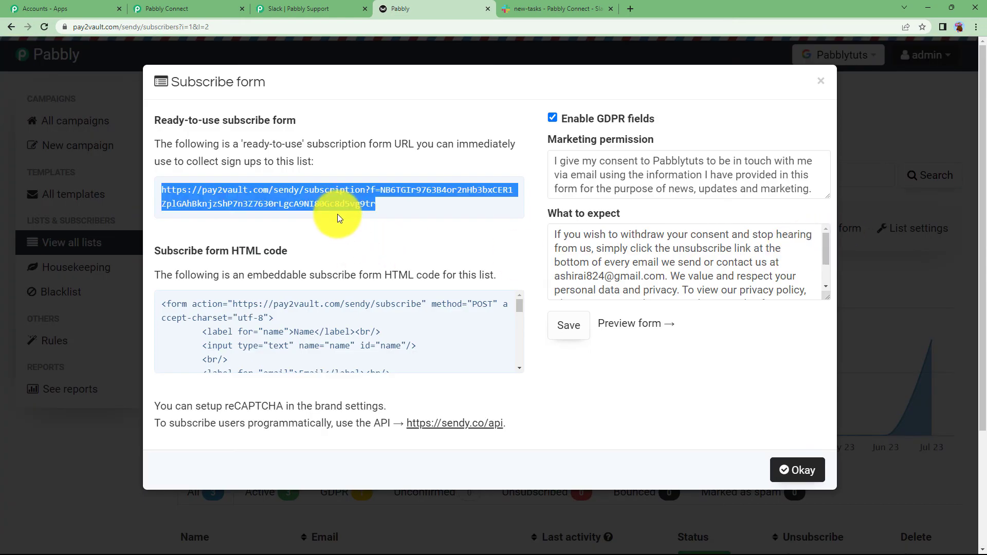
right_click(338, 204)
left_click(353, 223)
Load the copied form URL in an incognito window, submit a test subscriber's name and email with marketing permission, and return to Sendy
key("ctrl+shift+n")
key("ctrl+v")
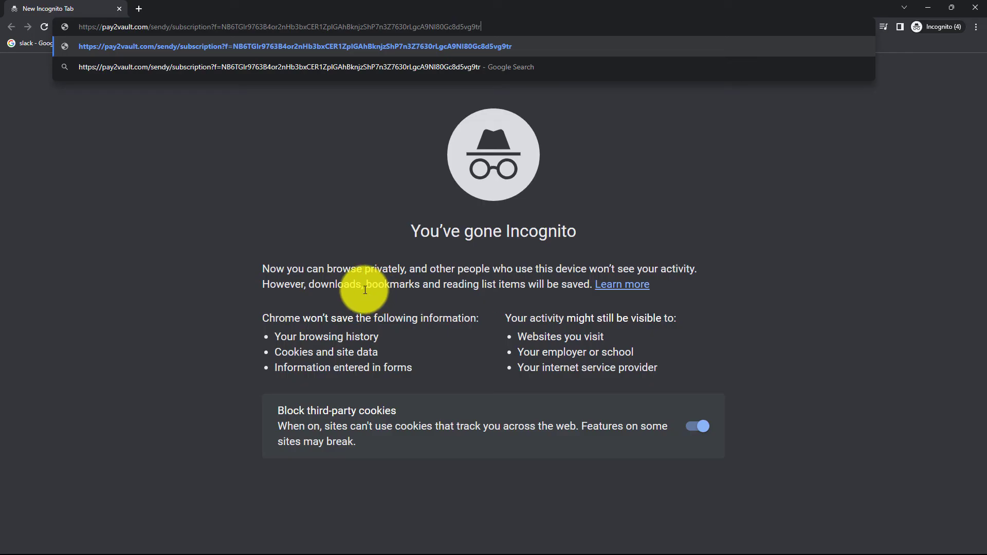
key("Return")
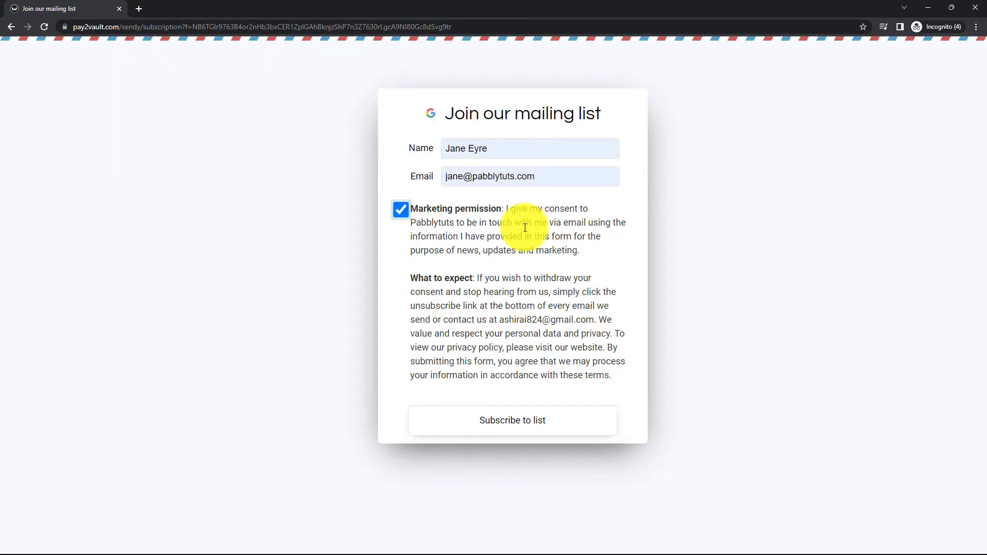
left_click(519, 419)
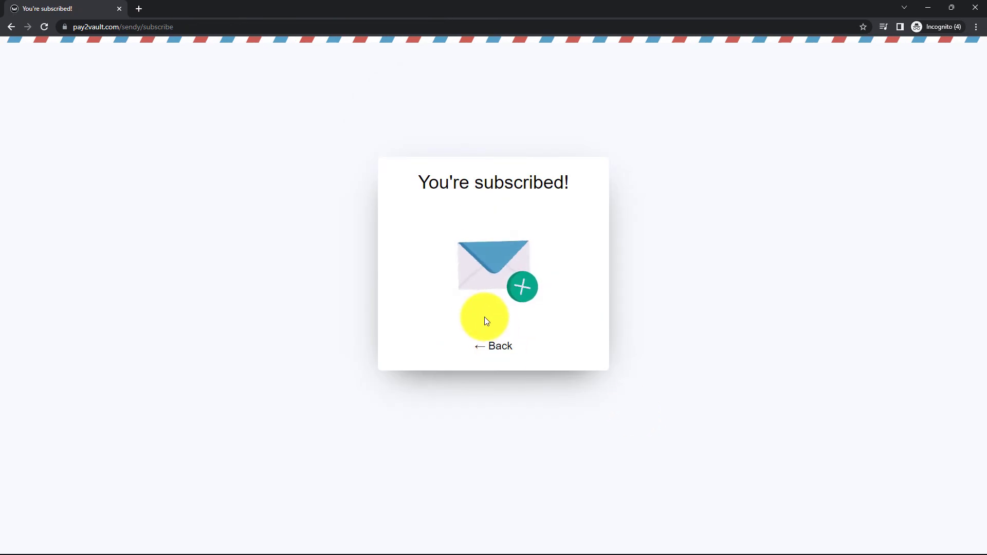
left_click(606, 553)
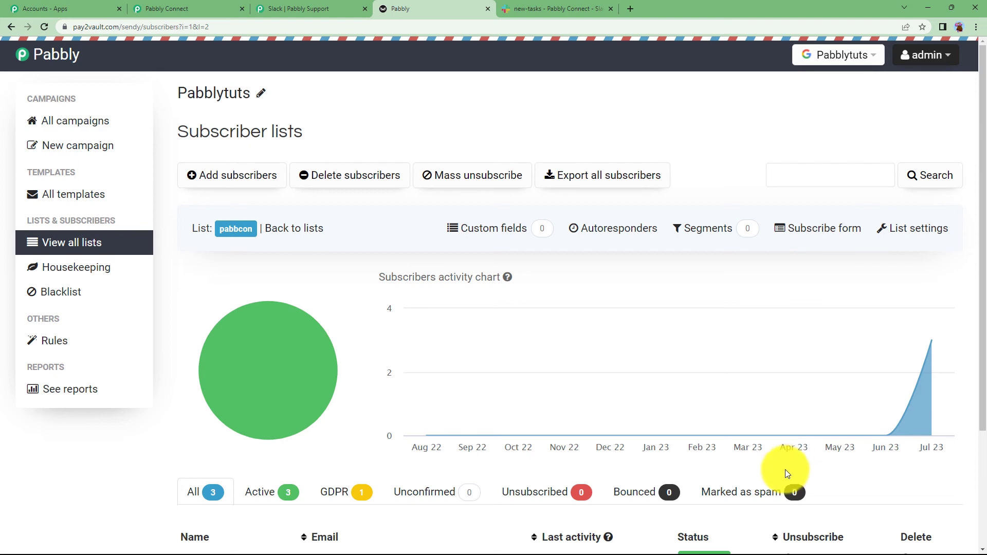
Compare the new message in Slack's new-tasks channel with the refreshed pabbcon subscriber list in Sendy, and return to Pabbly Connect
key("ctrl+Tab")
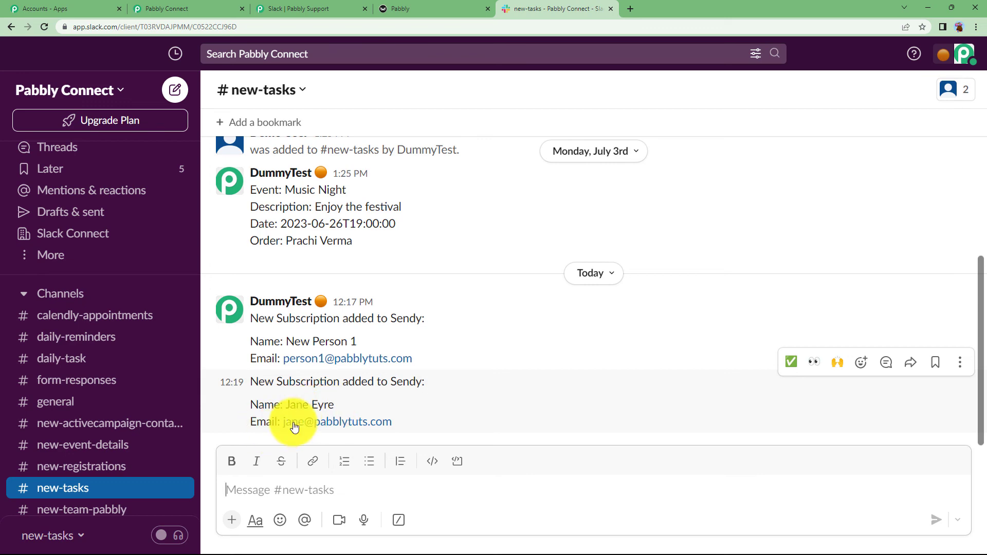
left_click(407, 5)
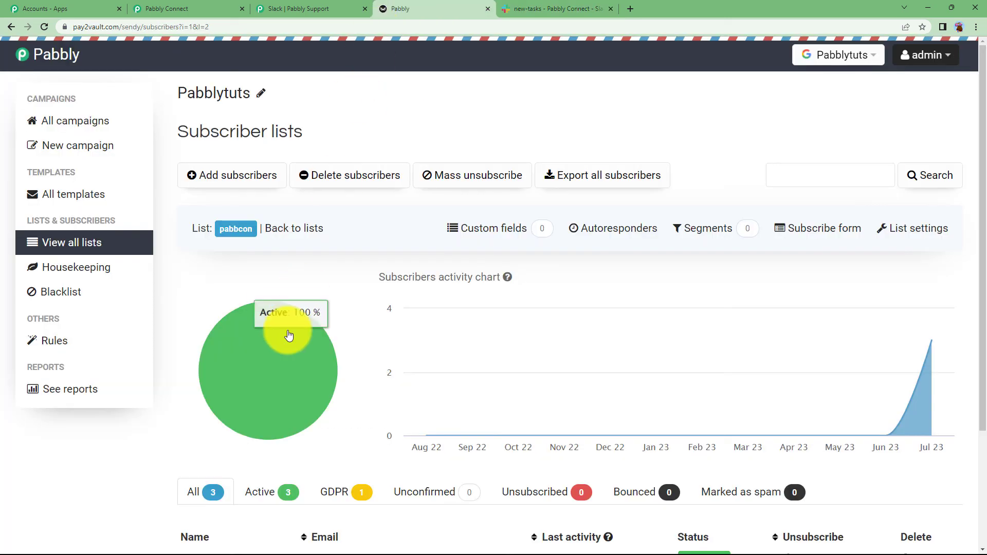
scroll(289, 334, "down", 2)
left_click(43, 27)
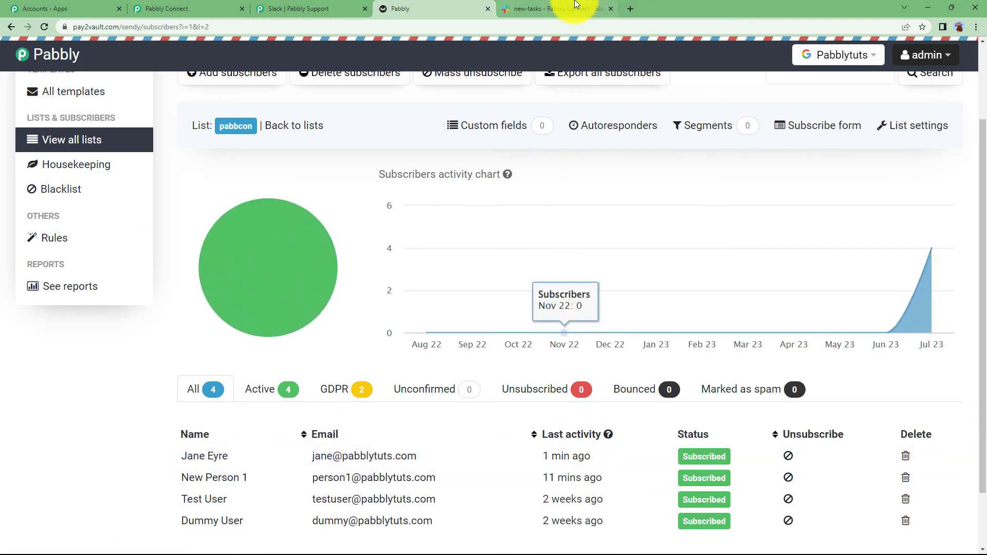
left_click(561, 9)
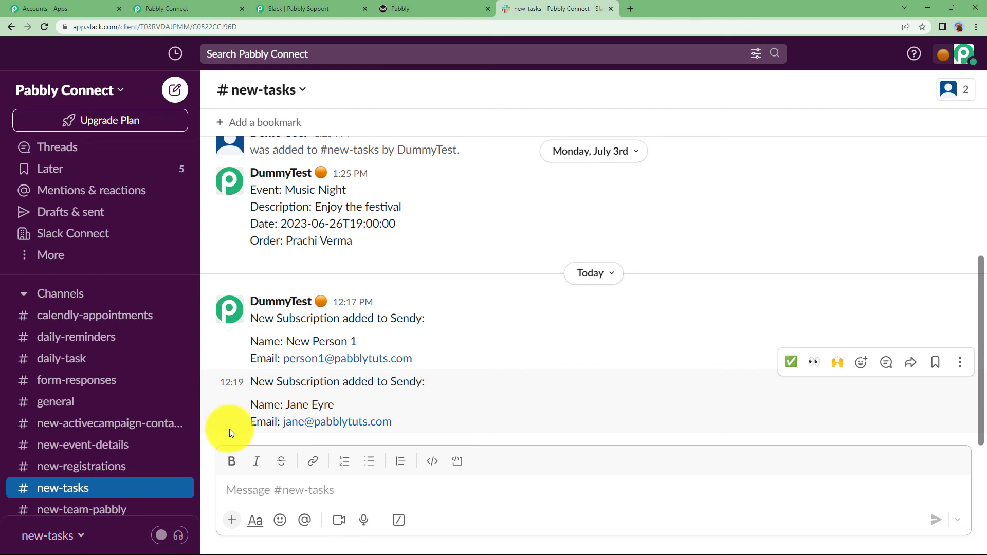
left_click(195, 9)
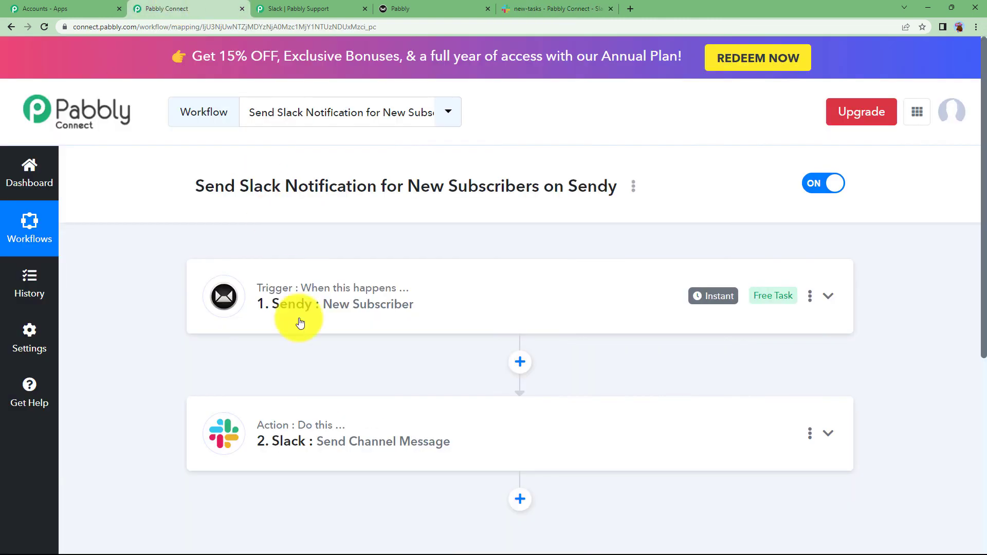